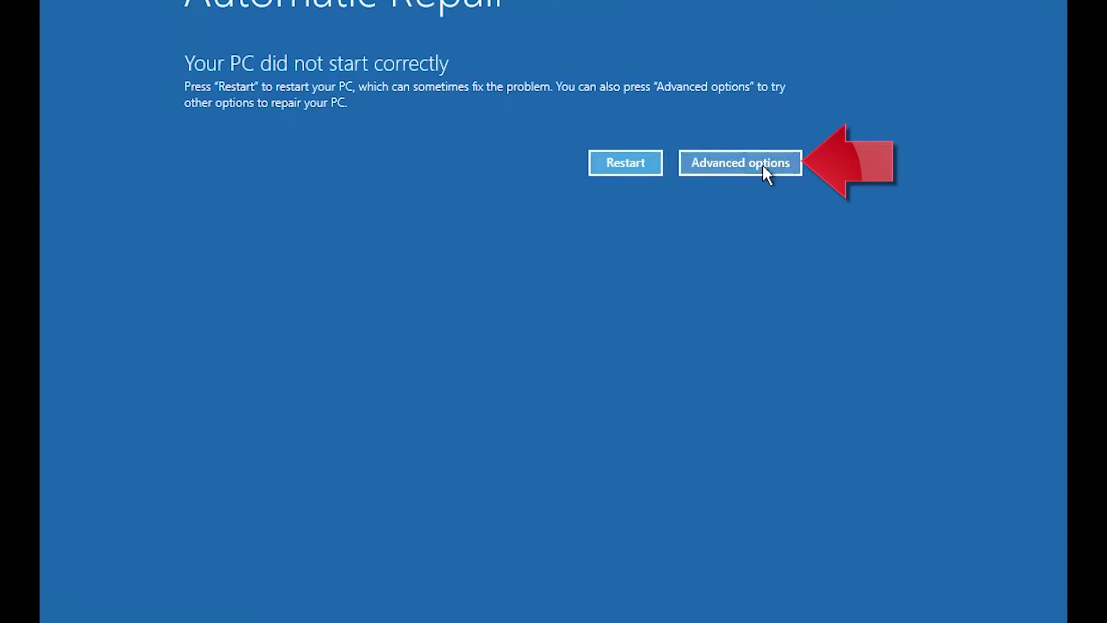
Step: Run Startup Repair from the advanced troubleshooting options, continuing with the listed account and a blank password
left_click(728, 162)
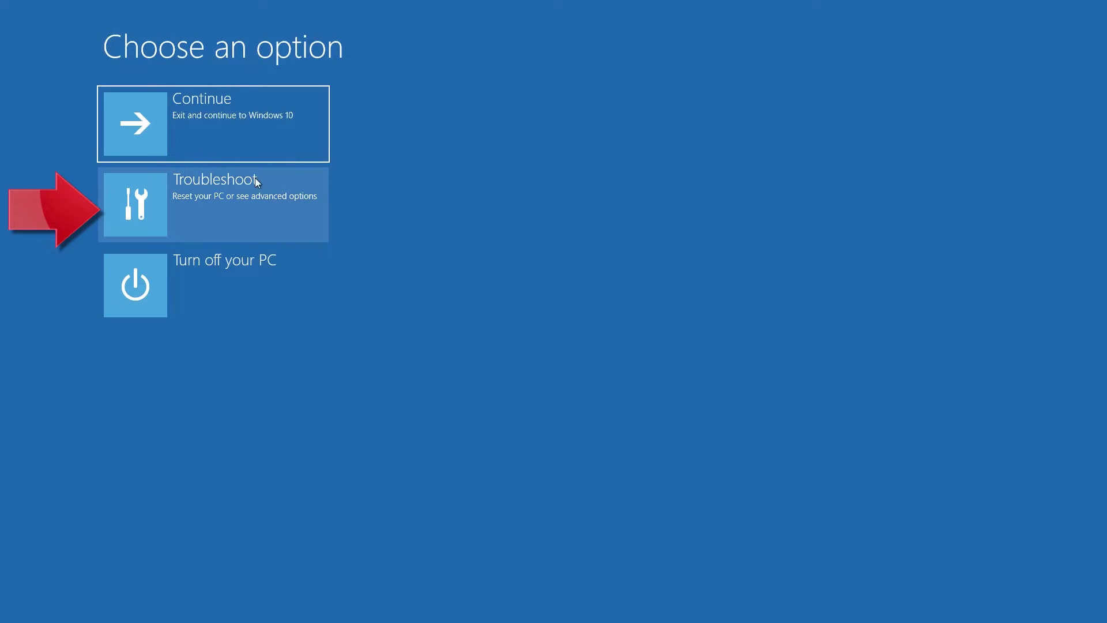
left_click(175, 208)
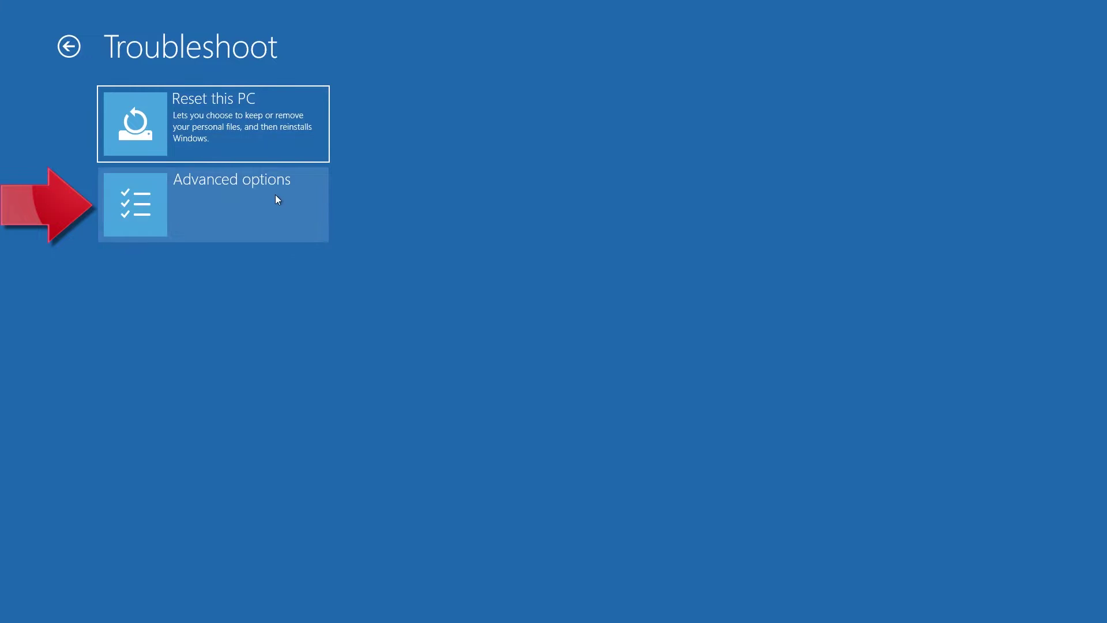
left_click(257, 203)
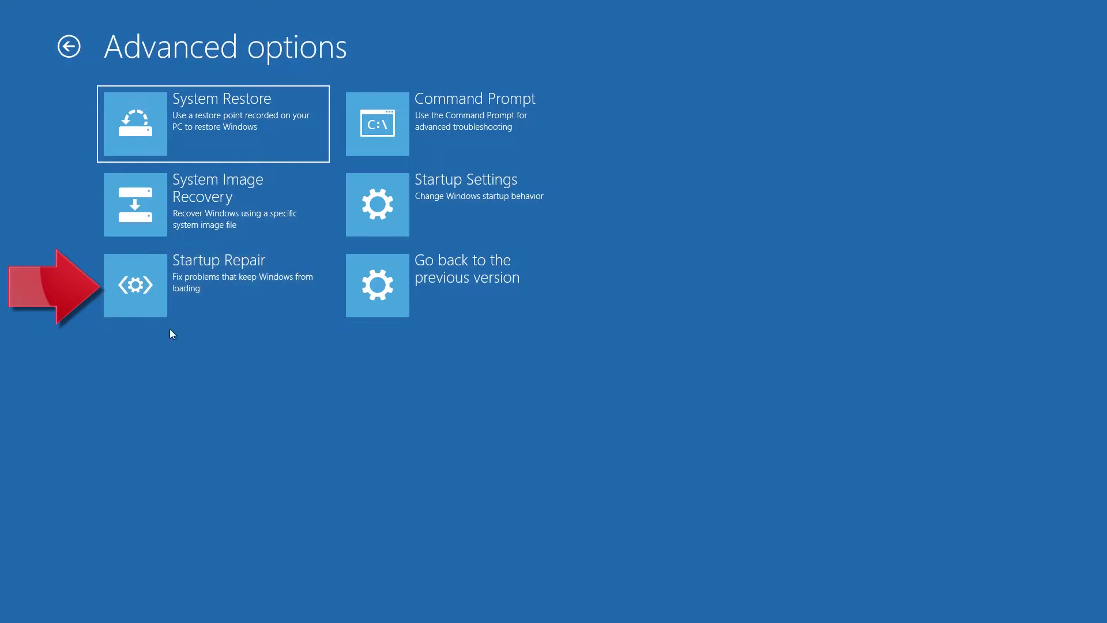
left_click(274, 277)
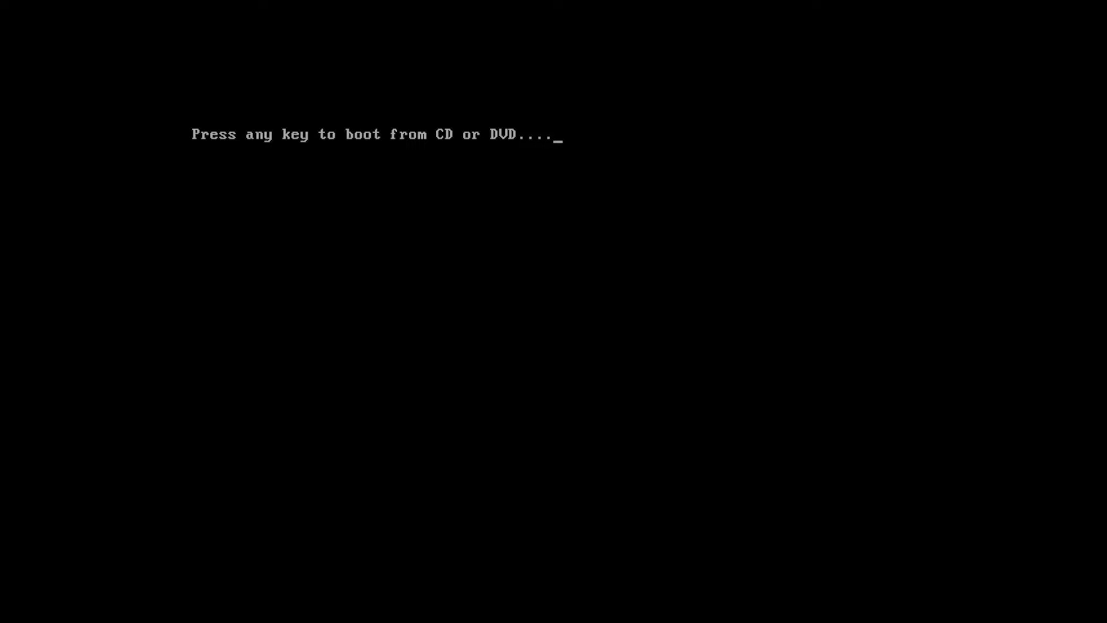
key("Return")
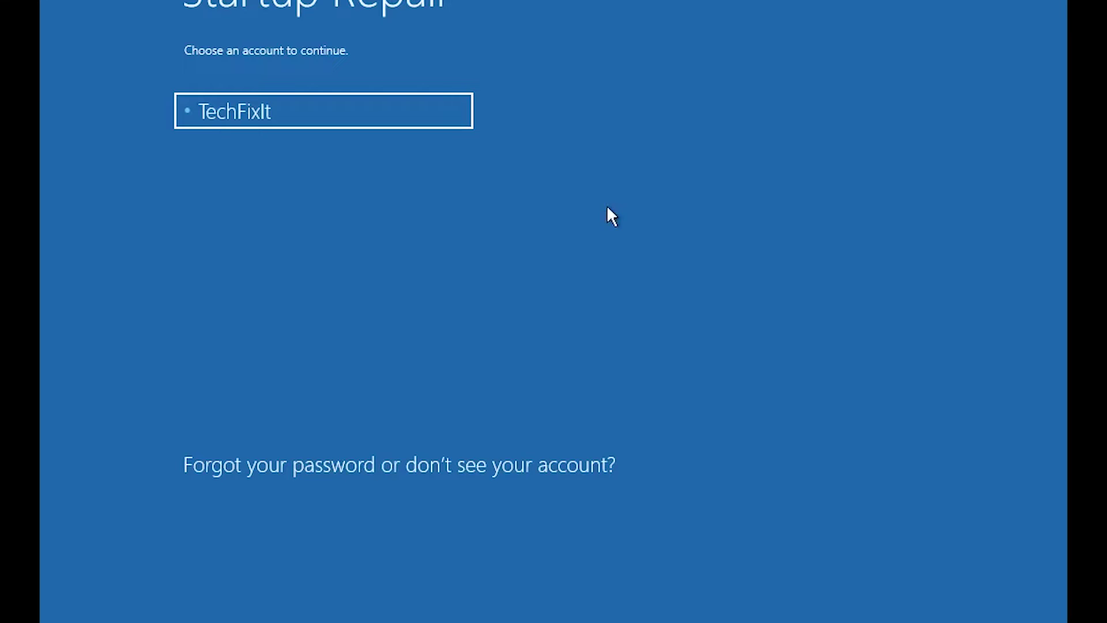
left_click(328, 120)
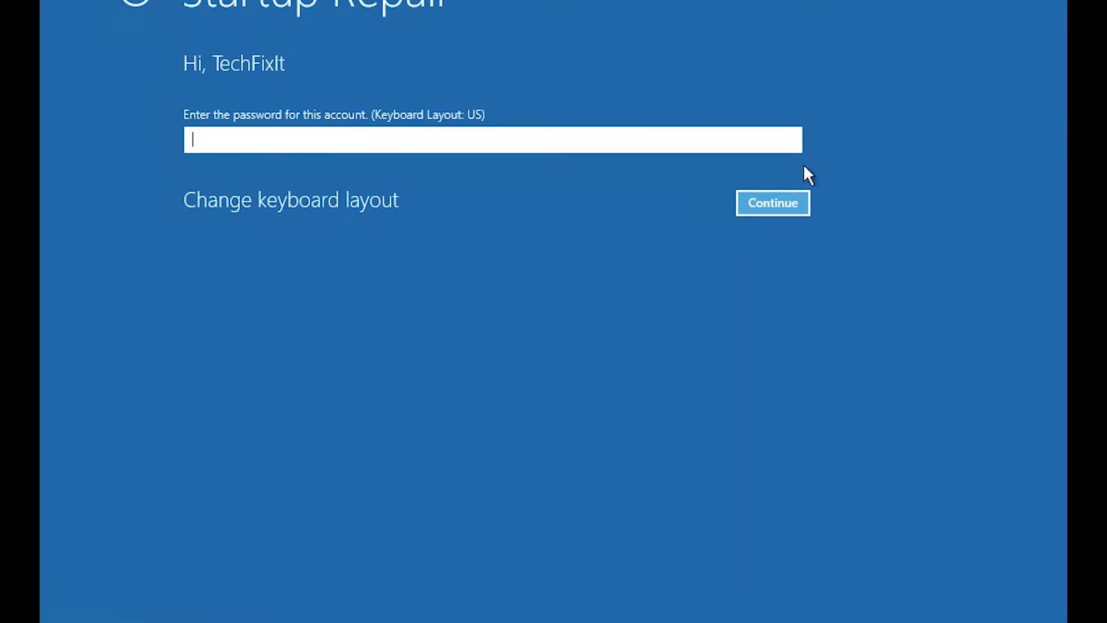
left_click(800, 196)
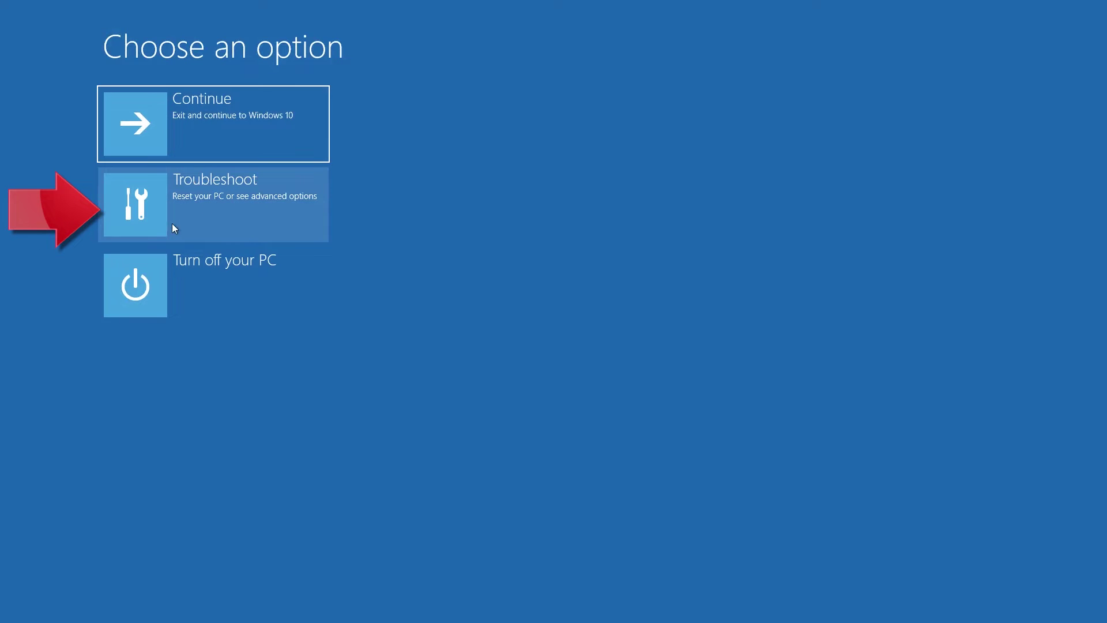
Step: Open the recovery Command Prompt from the advanced troubleshooting options, continuing with the listed account and a blank password
left_click(174, 207)
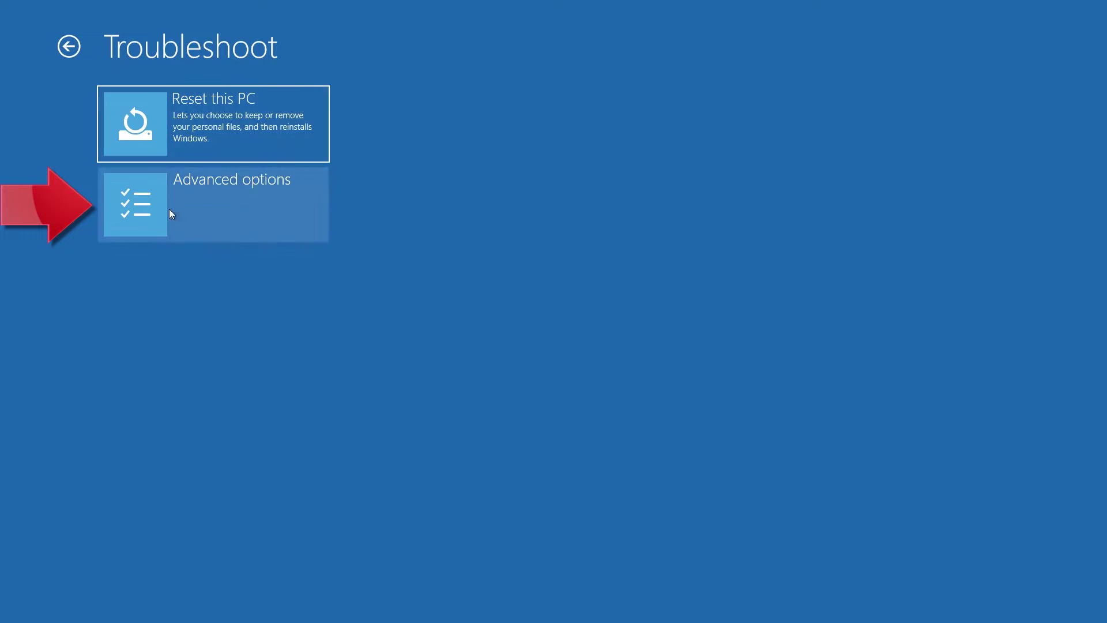
left_click(275, 195)
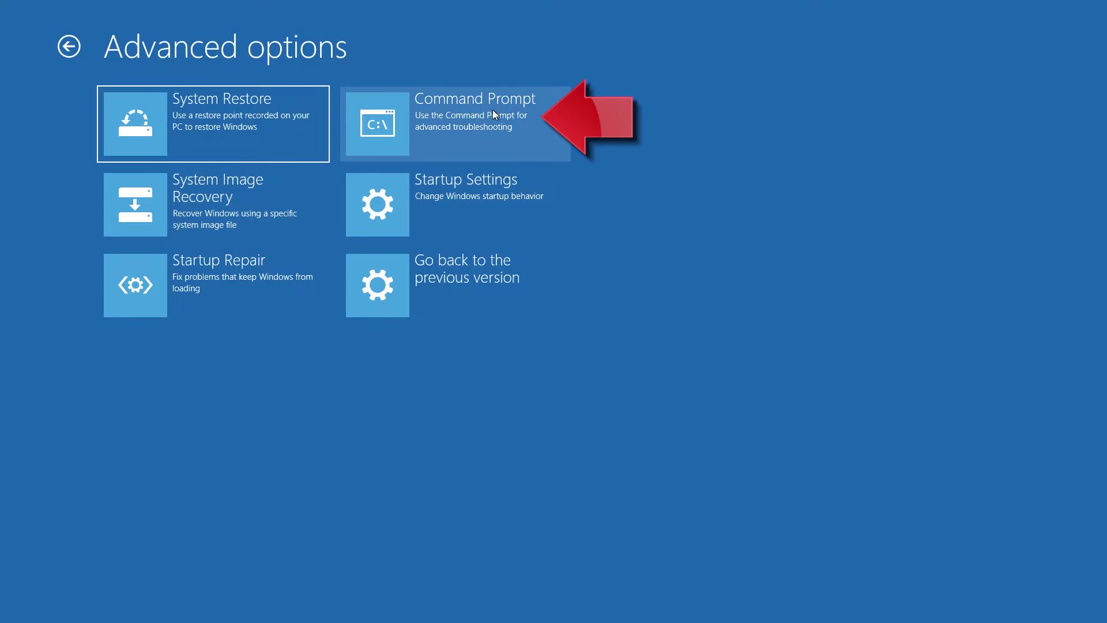
left_click(493, 114)
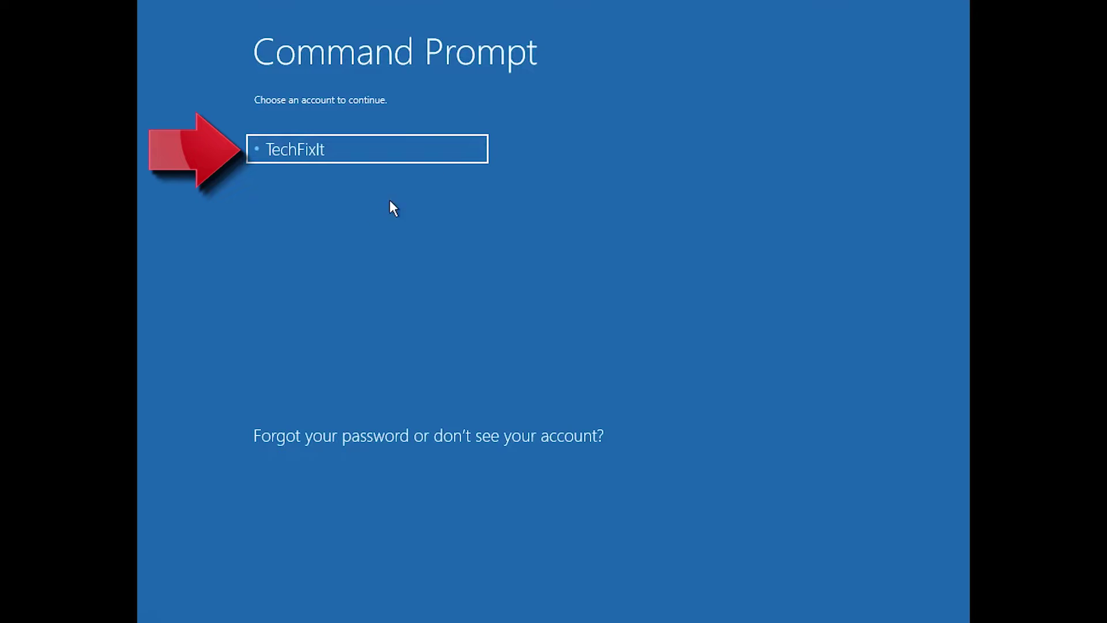
left_click(348, 160)
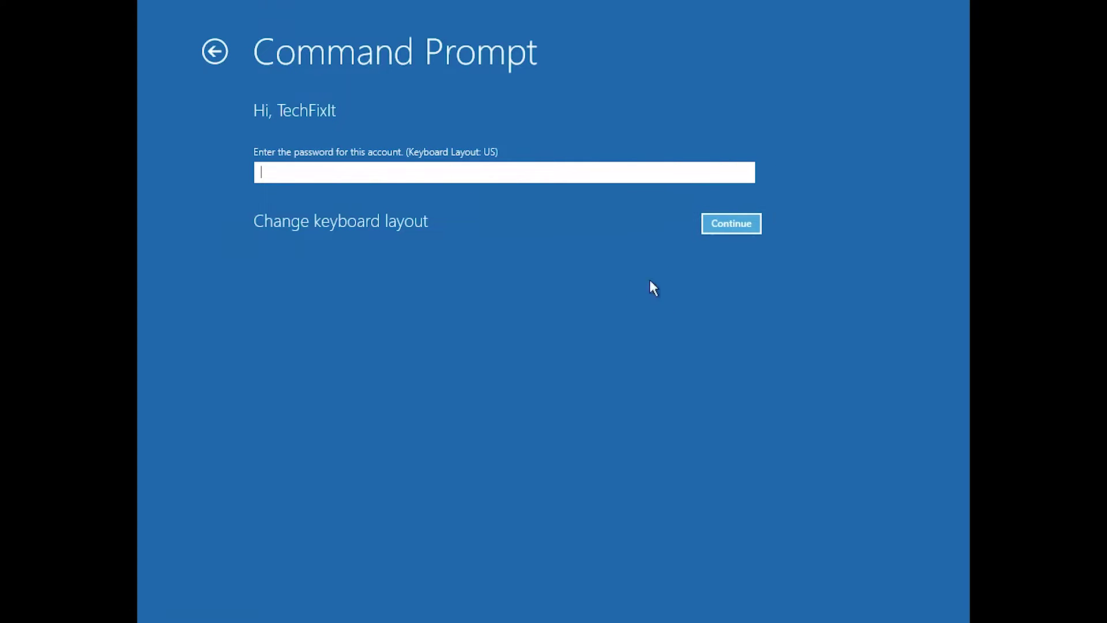
left_click(741, 231)
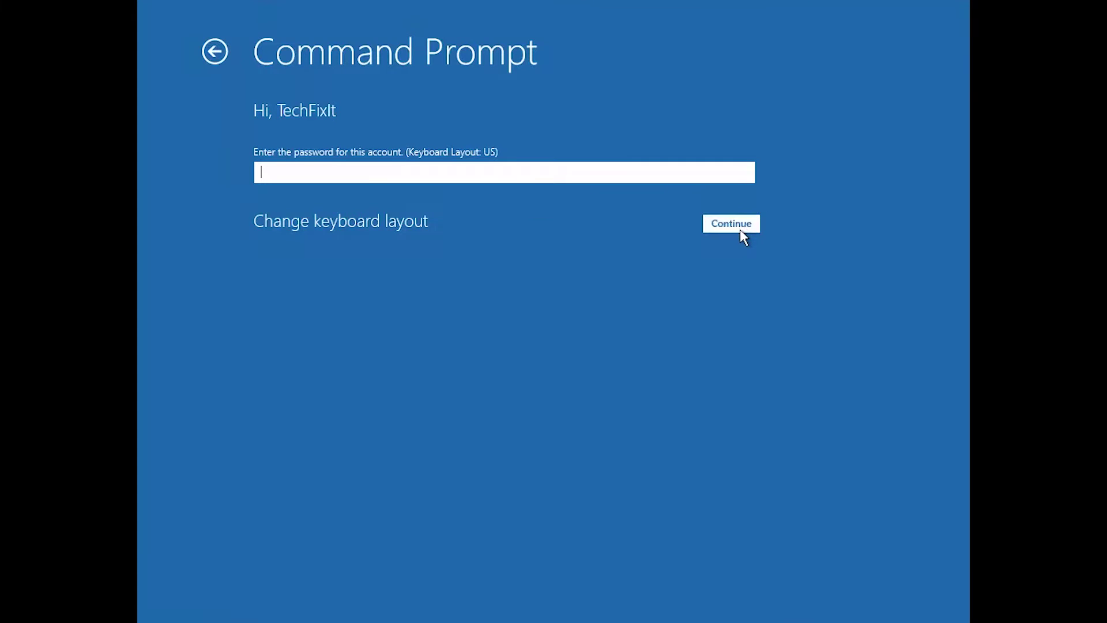
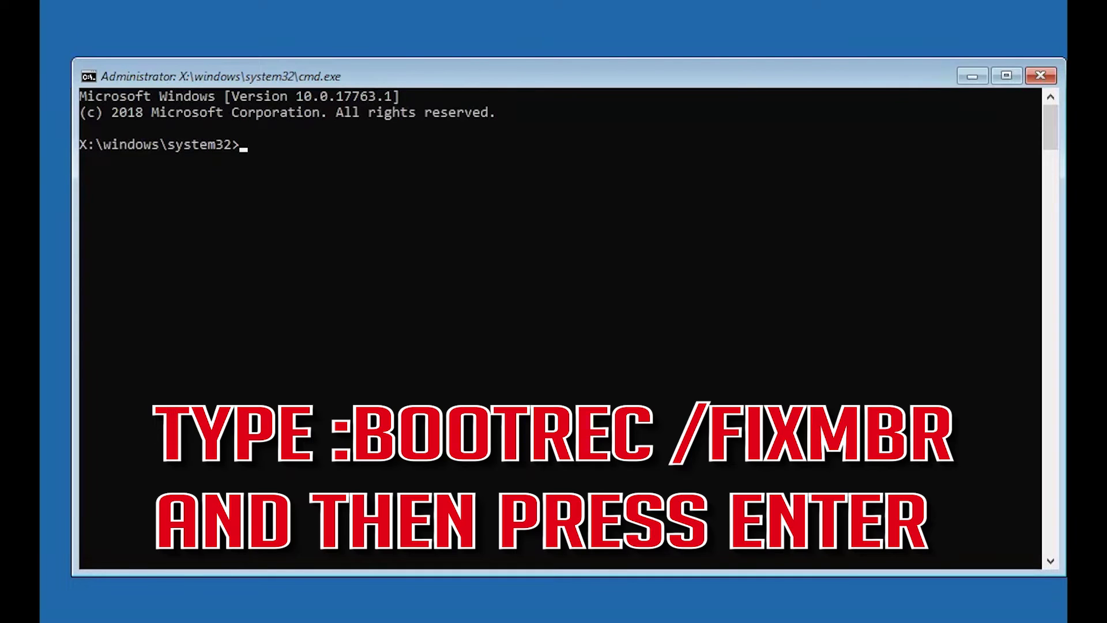
Step: Repair the master boot record and the boot sector by running bootrec /fixmbr and bootrec /fixboot
type("bootrec /fixmbr")
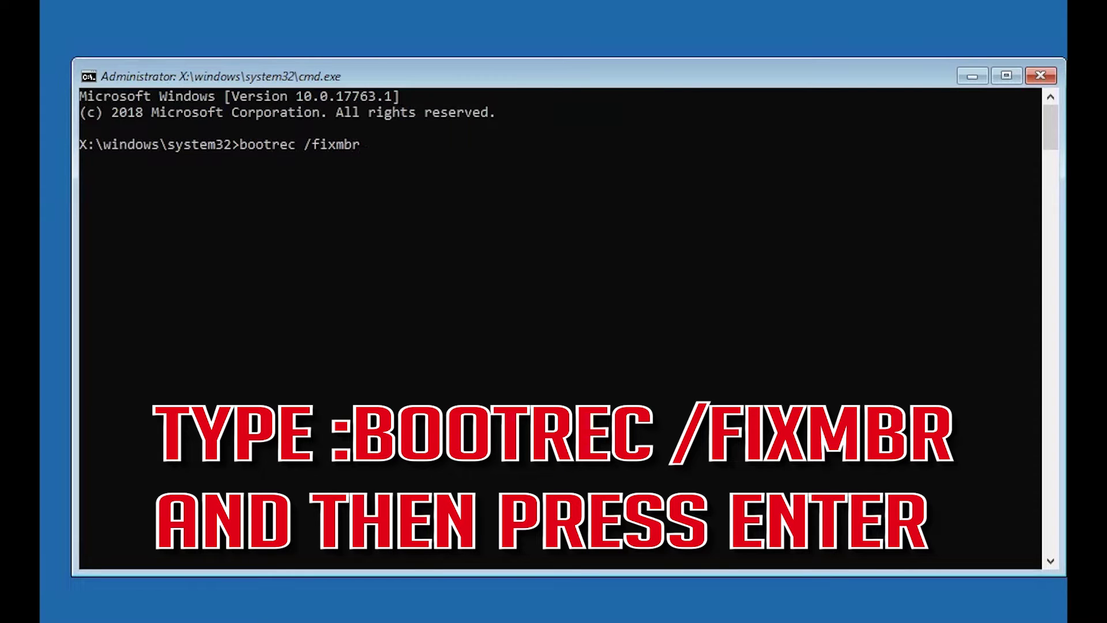
key("Return")
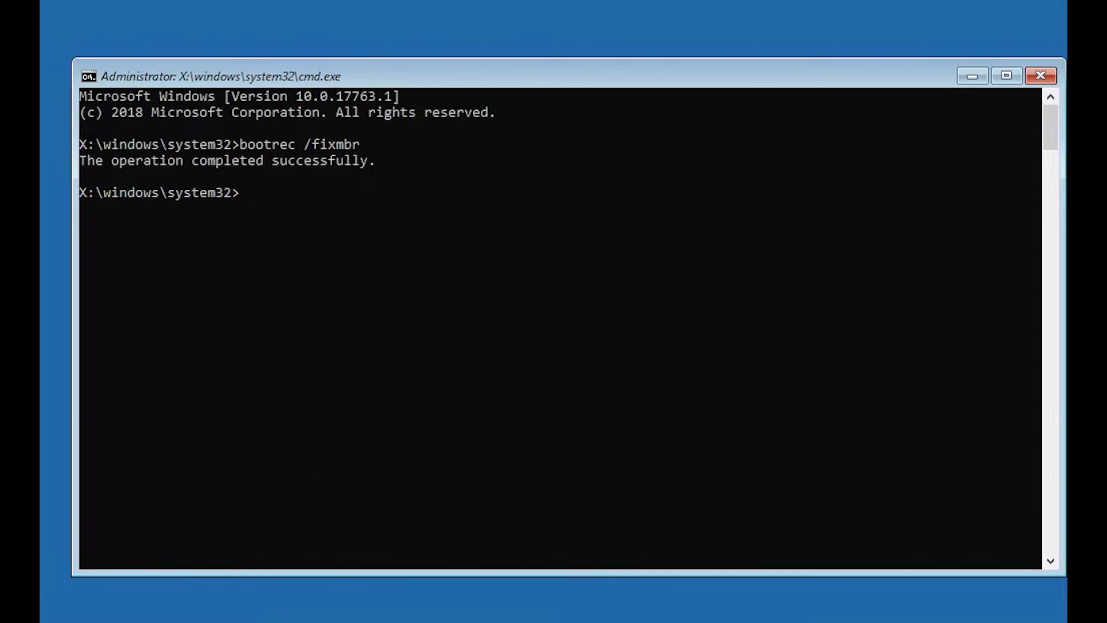
type("bootrec ")
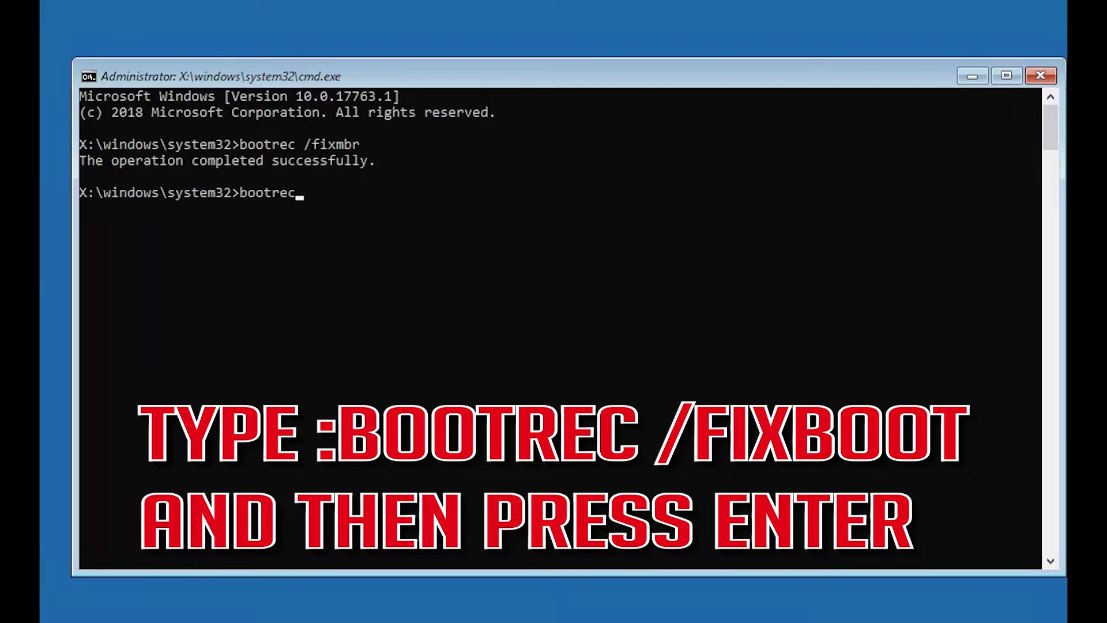
type("/fixboot")
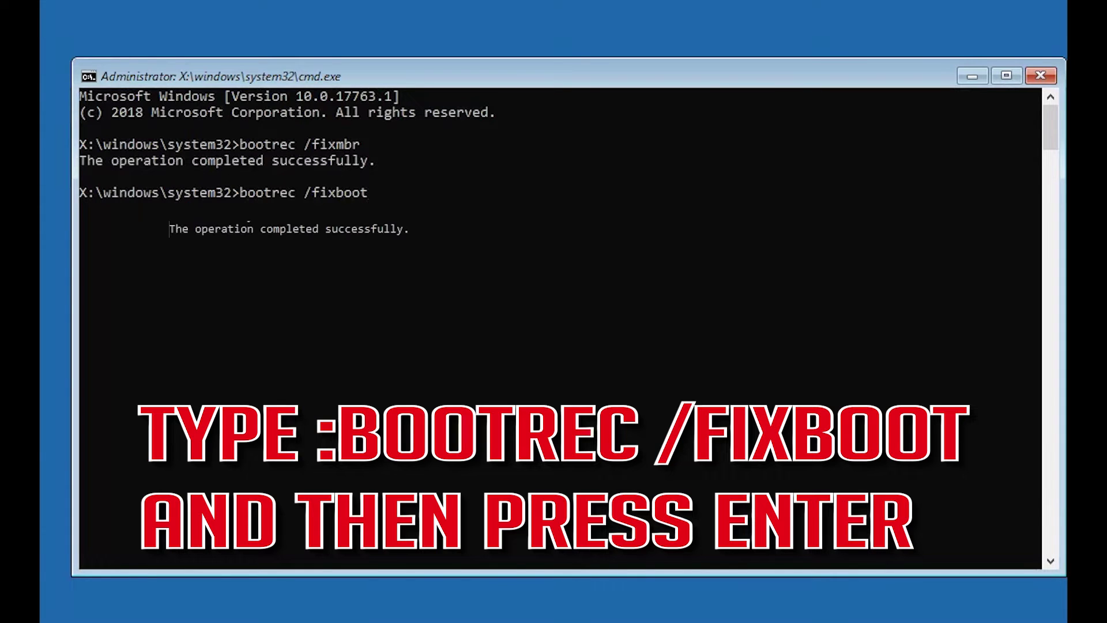
key("Return")
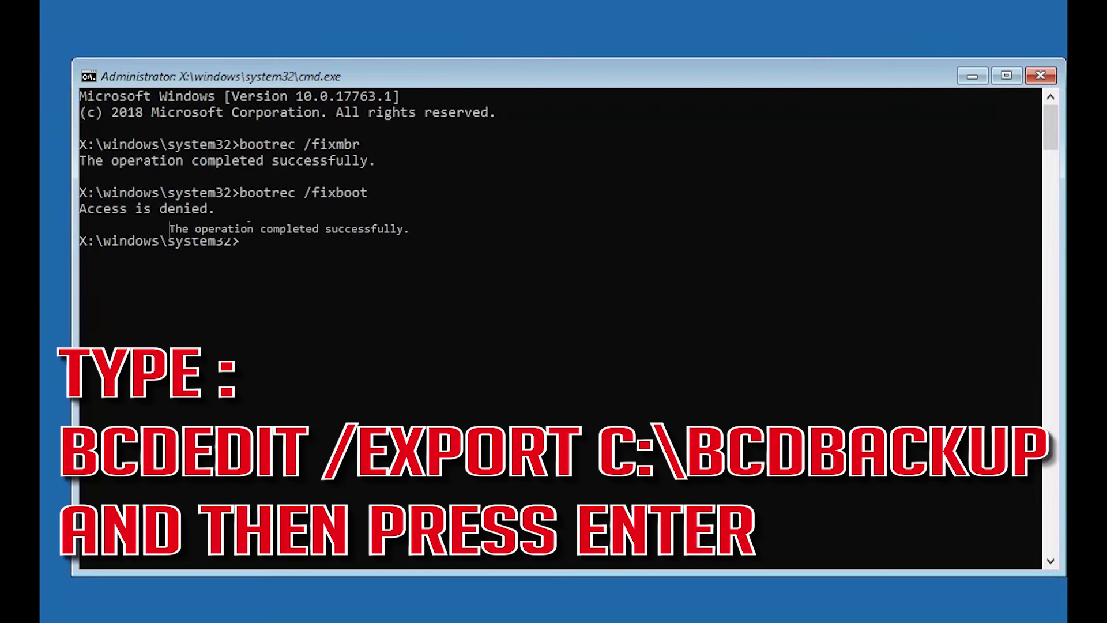
Step: Back up the boot configuration data by running bcdedit /export c:\bcdbackup1
type("bcdedit /export")
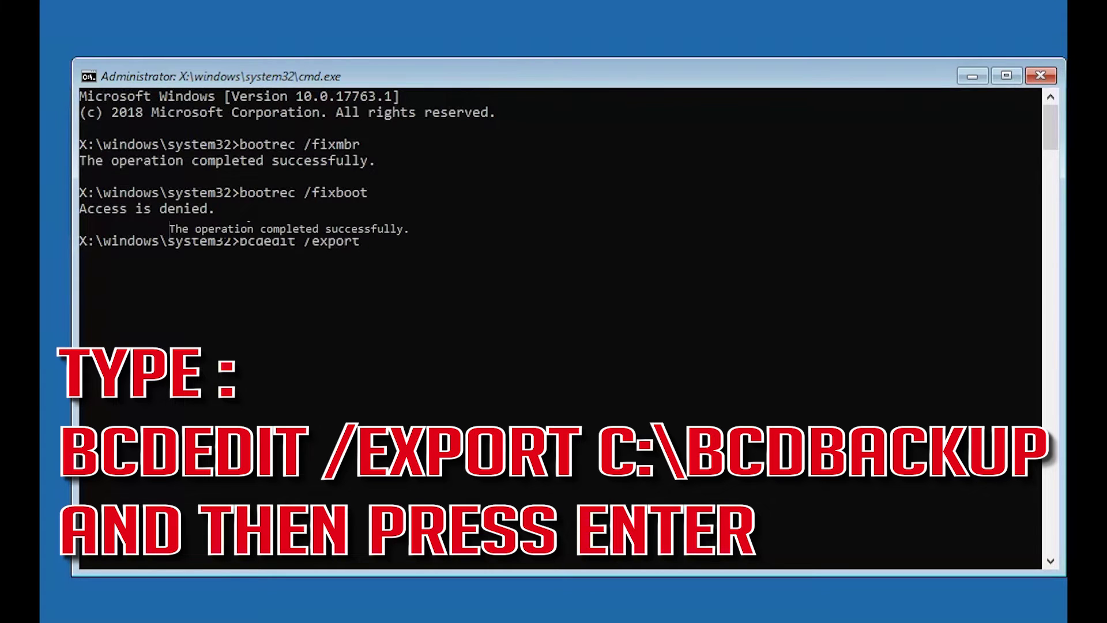
type(" c:\bc")
type("dback")
type("up")
type("1")
key("Return")
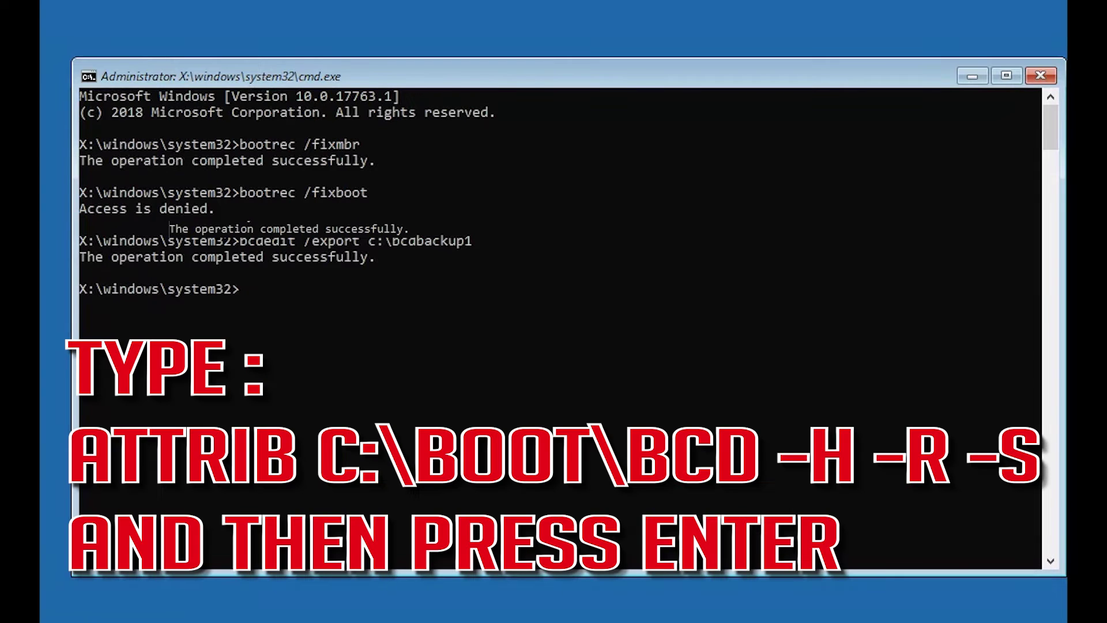
Step: Remove the hidden, read-only and system attributes from the boot store by running attrib c:\boot\bcd -h -r -s
type("attrib c:\\boot\\bcd ")
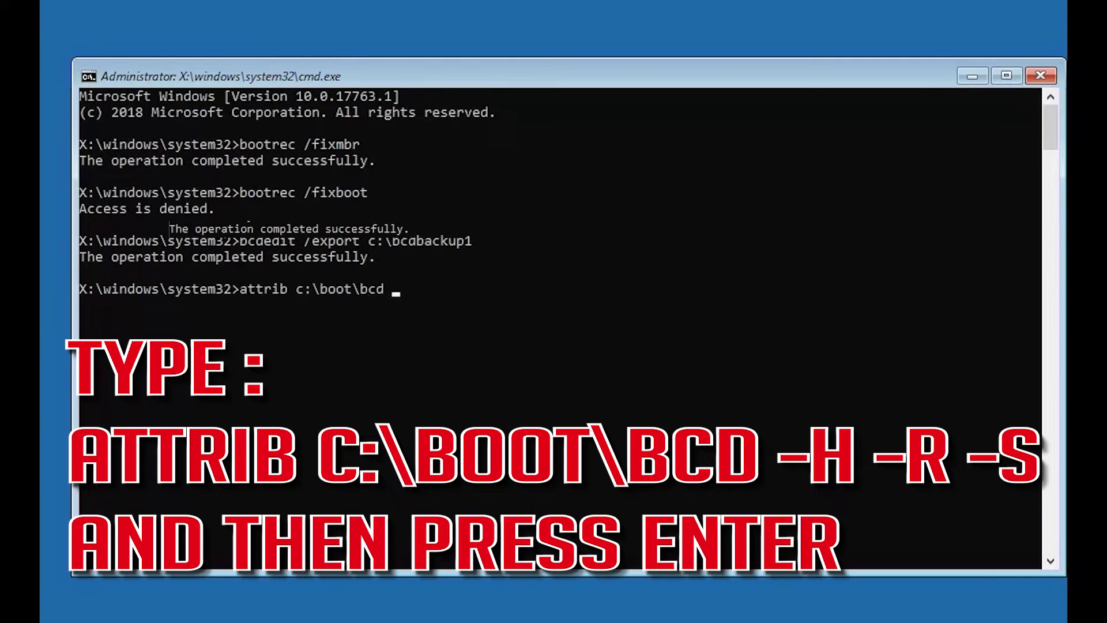
type("-h -r -s")
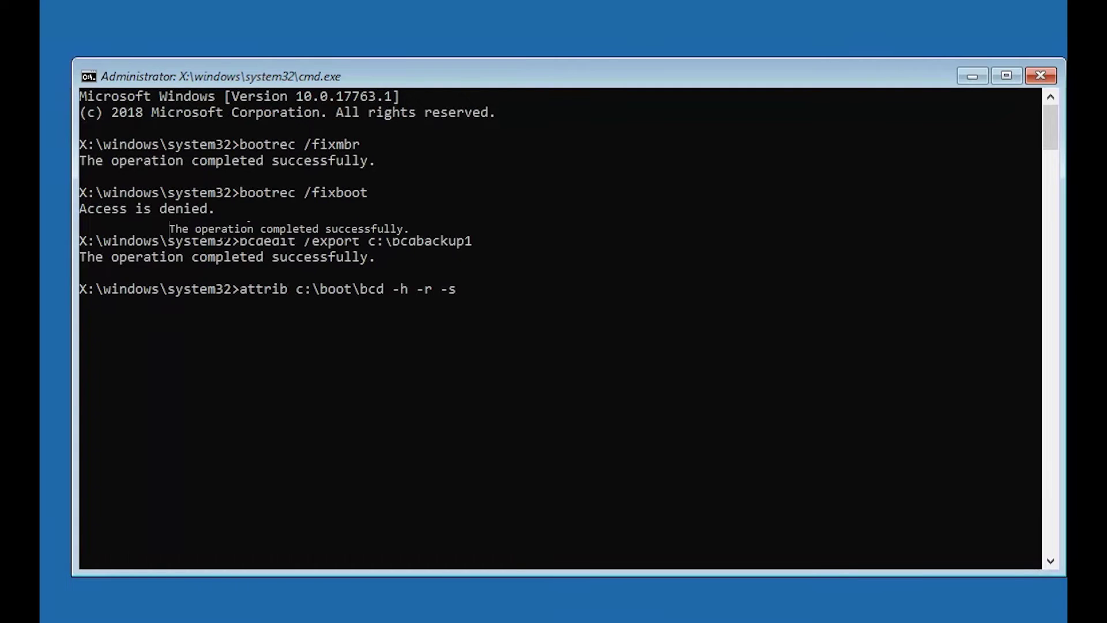
key("Return")
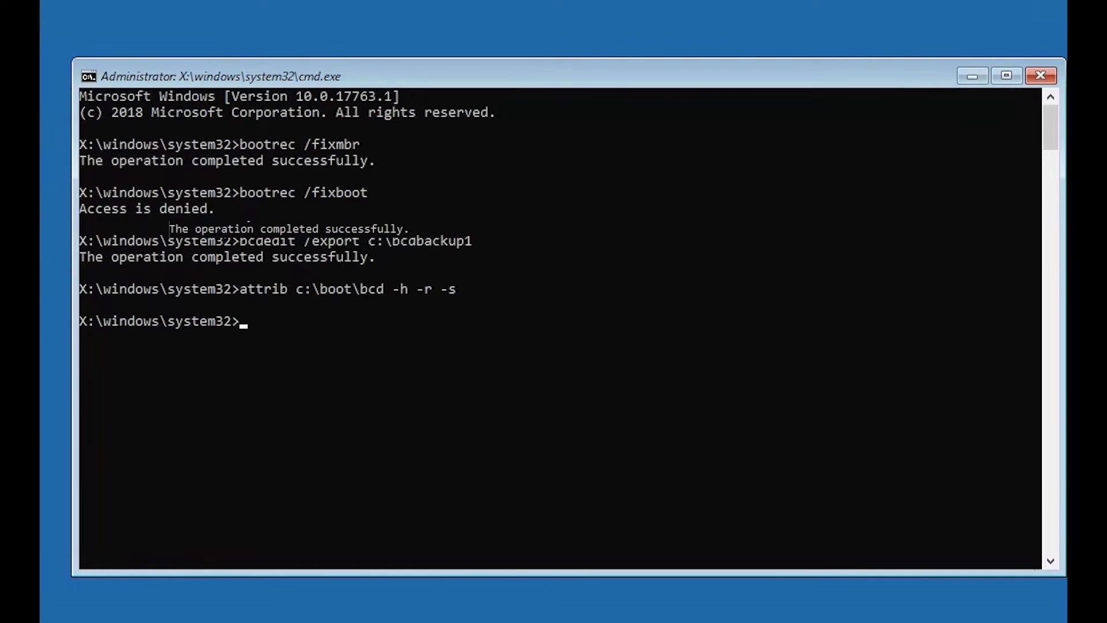
Step: Rename the boot store to bcd.old by running ren c:\boot\bcd bcd.old
type("ren")
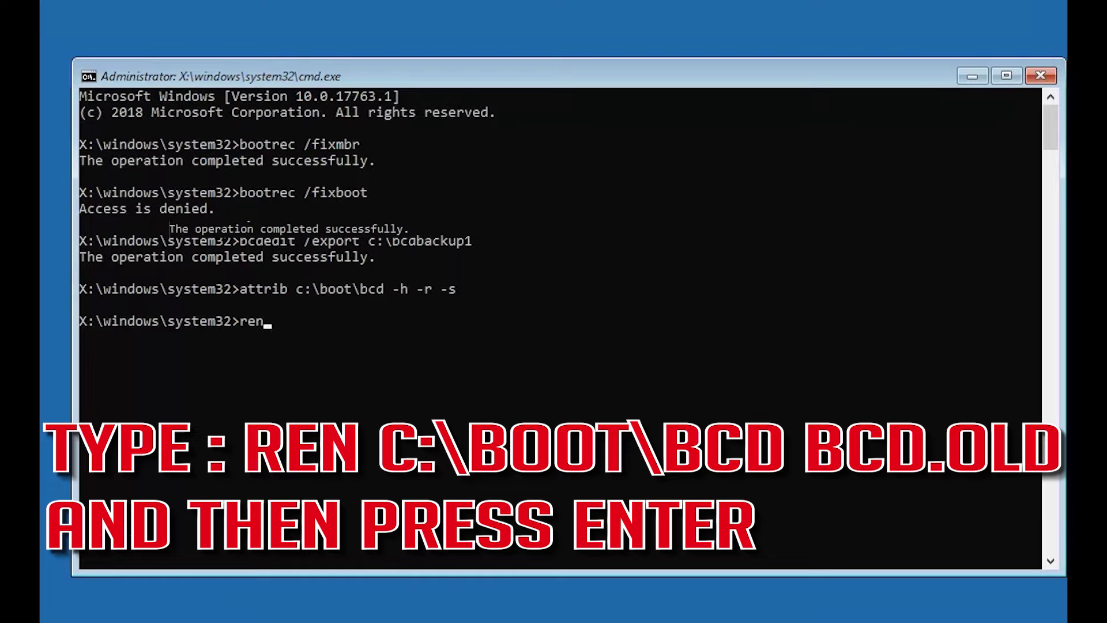
type(" c:\\boot\\bcd bcd")
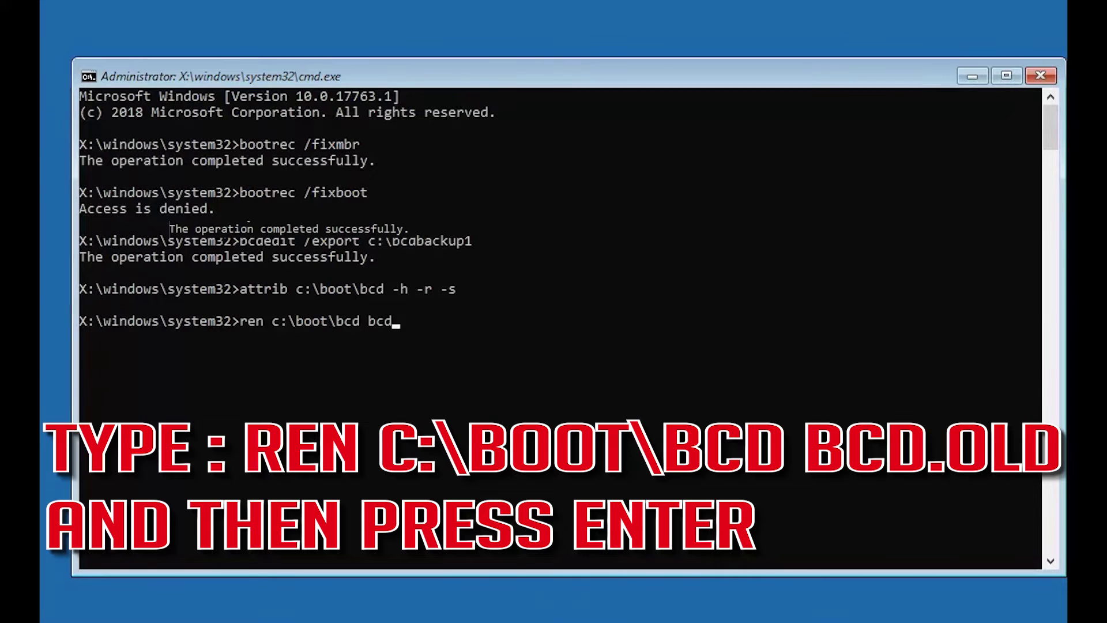
type("old")
key("Return")
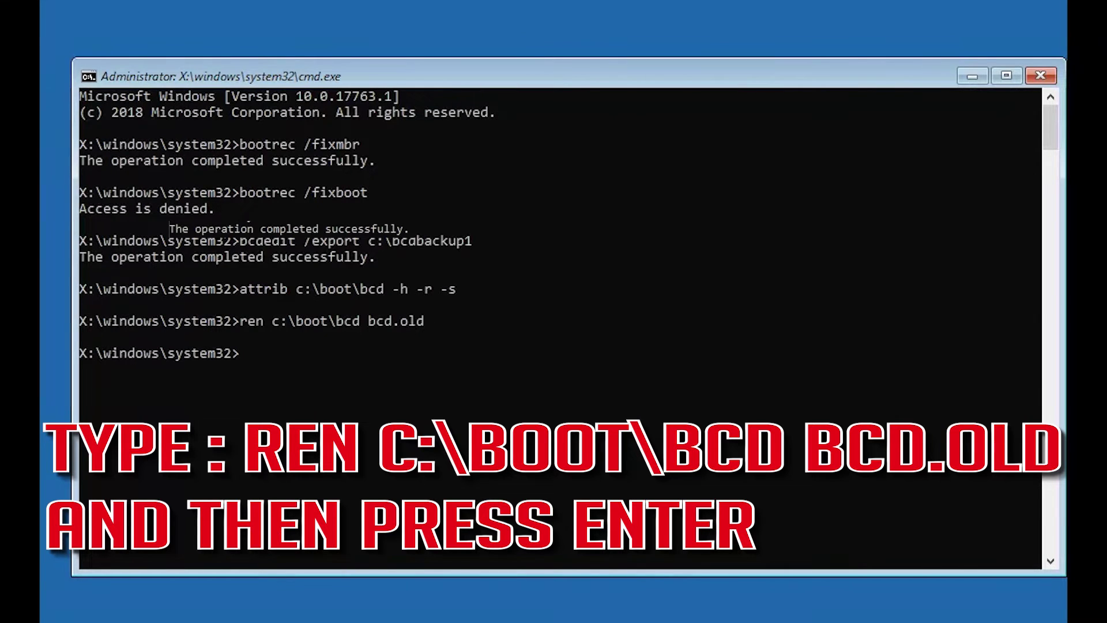
Step: Rebuild the boot configuration with bootrec /rebuildbcd and answer y to add the found Windows installation to the boot list
type("boot")
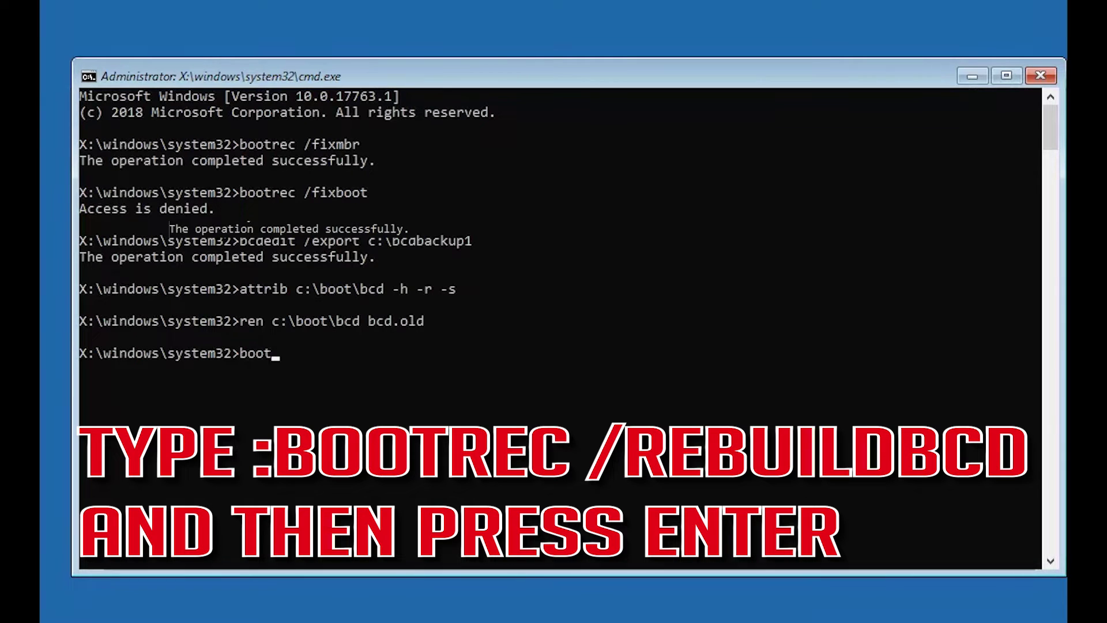
type("rec /rebui")
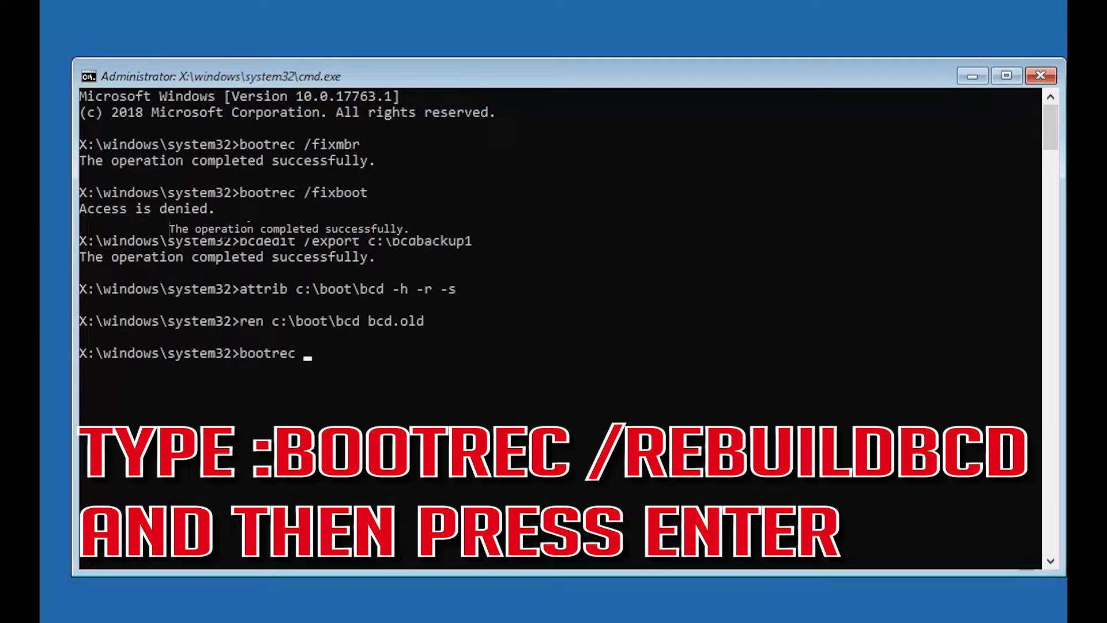
type("ldbcd")
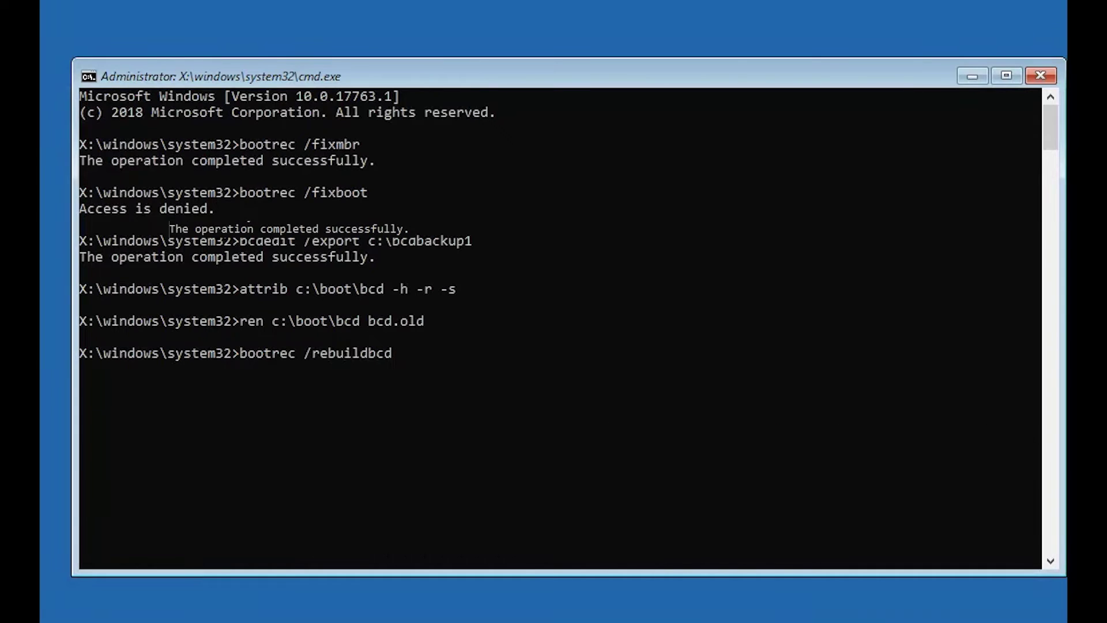
key("Return")
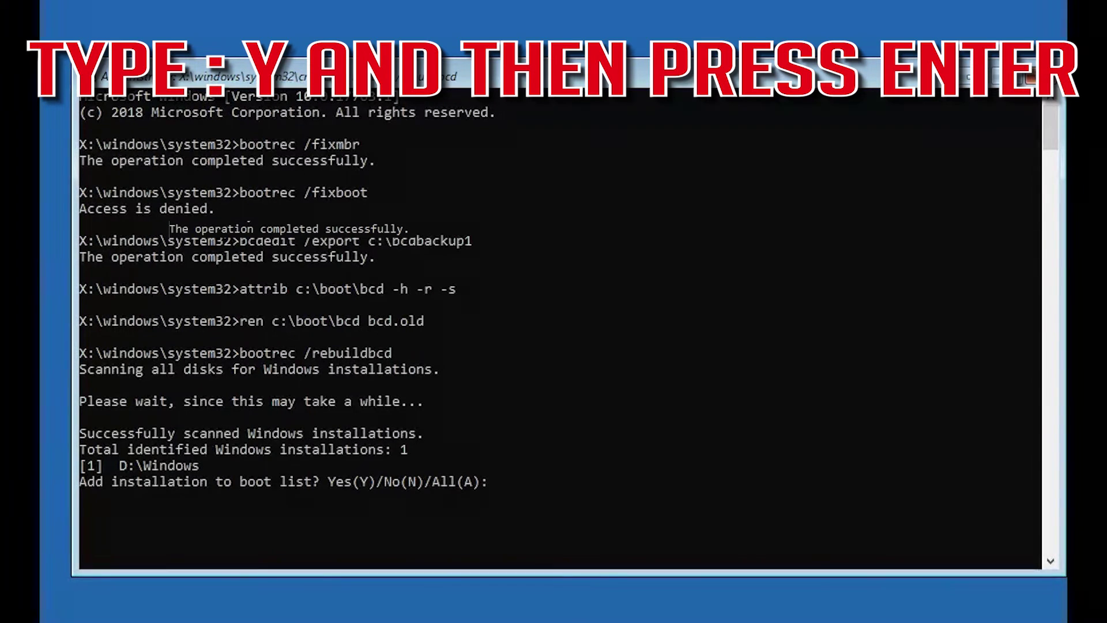
type("y")
key("Return")
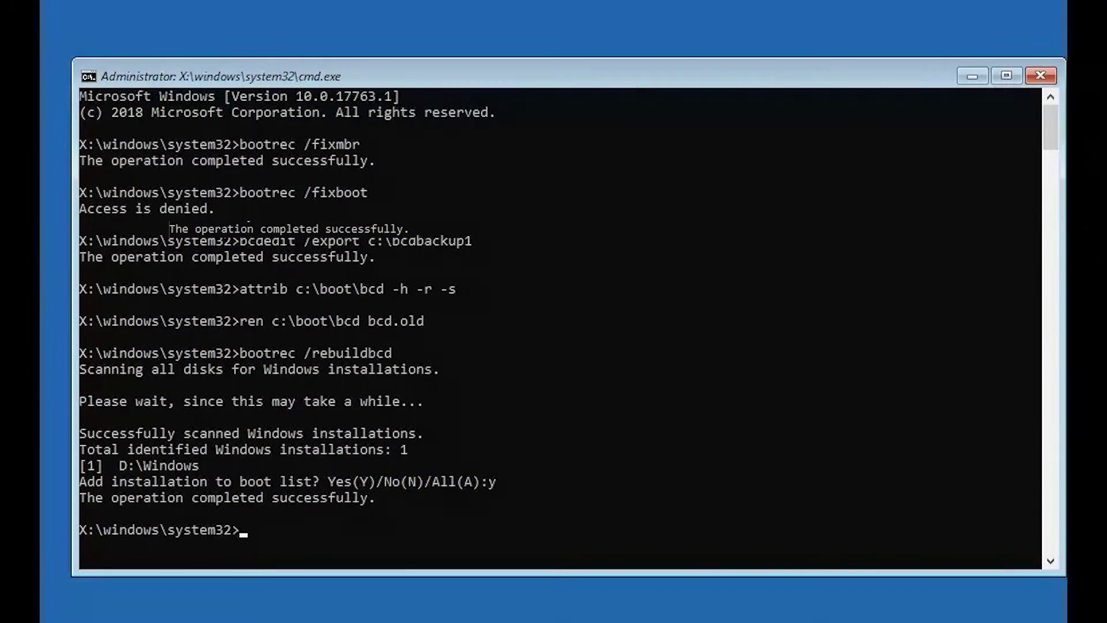
Step: Close the Command Prompt with the exit command
type("ex")
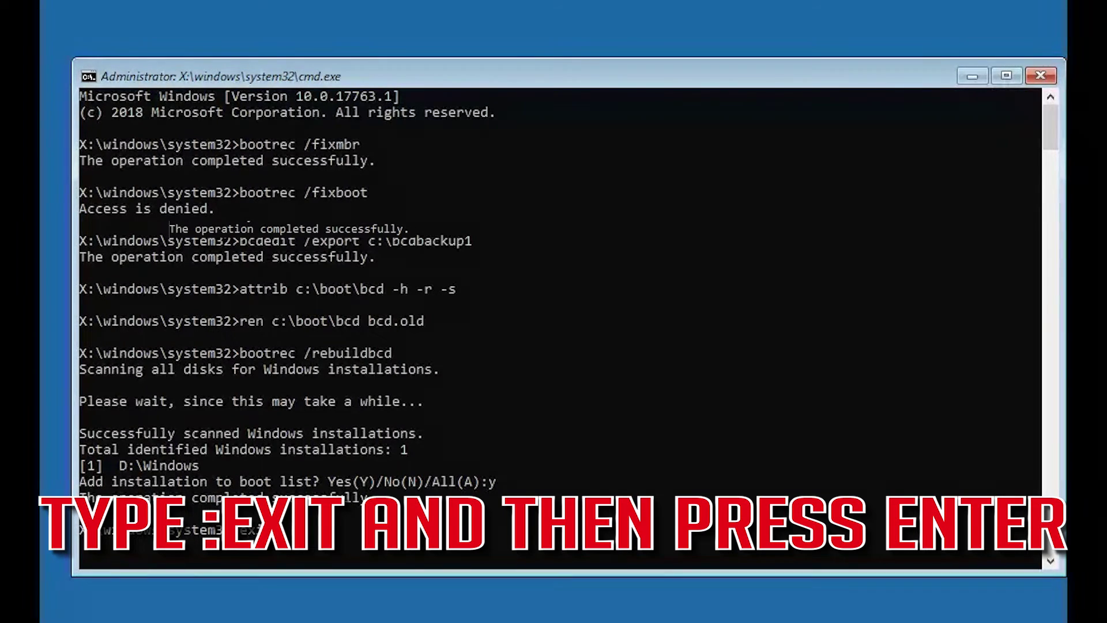
type("it")
key("Return")
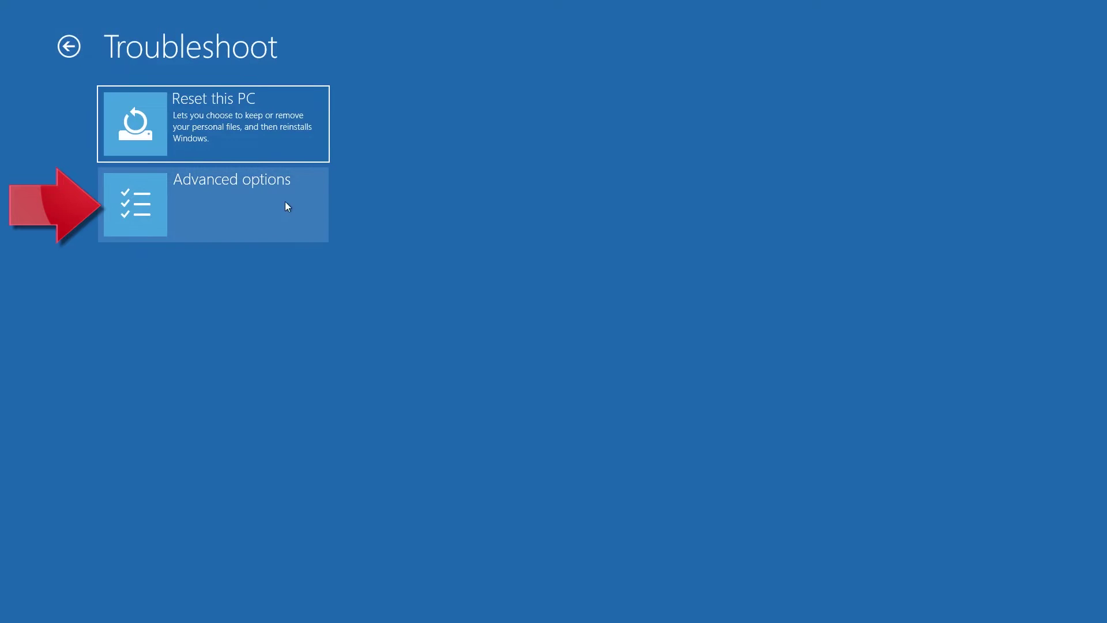
Step: Run System Restore from the advanced options using the 10/11/2018 11:51:13 PM restore point and agree to continue
left_click(238, 206)
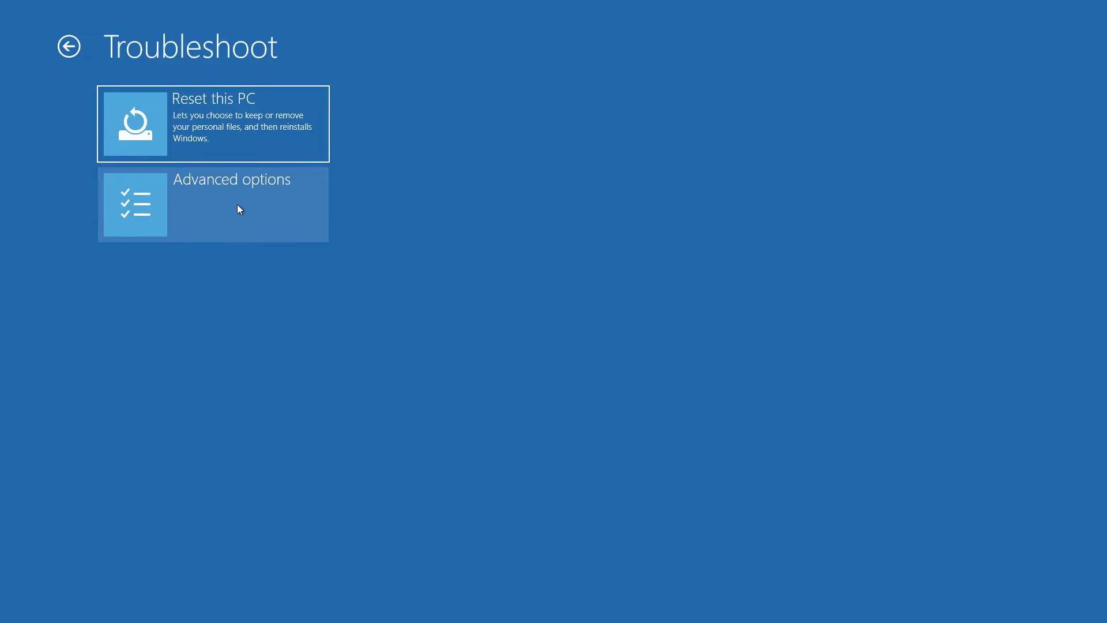
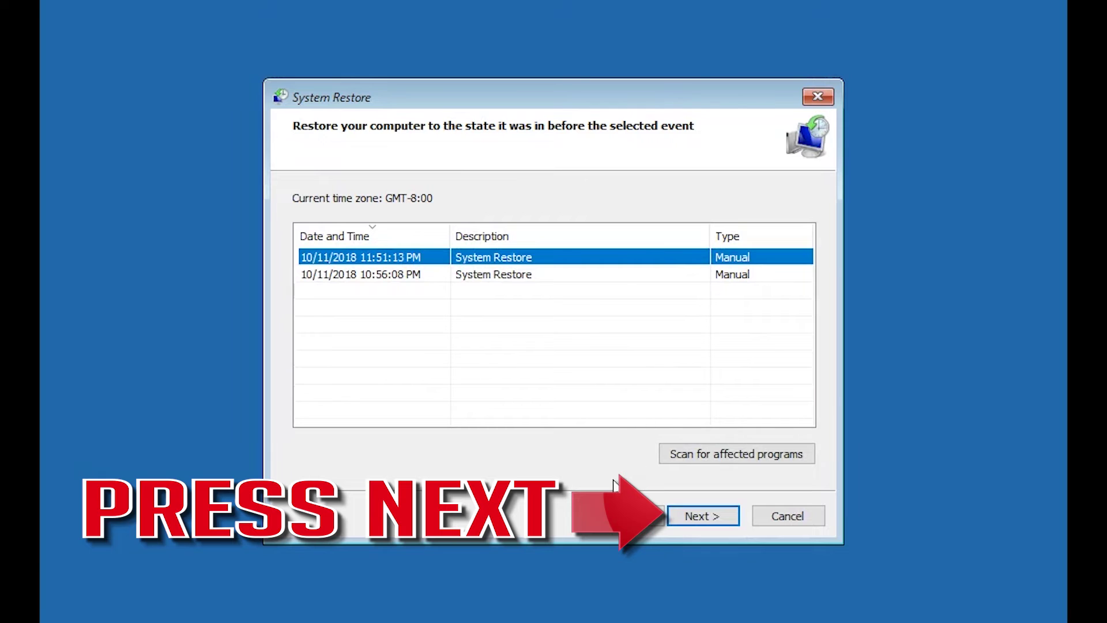
left_click(726, 515)
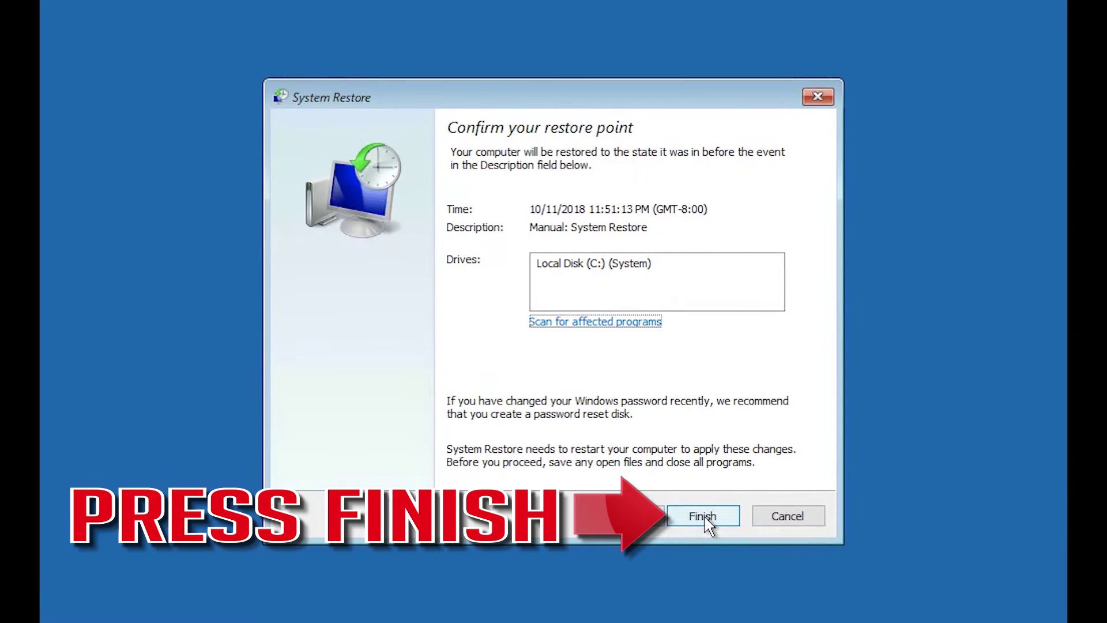
left_click(703, 517)
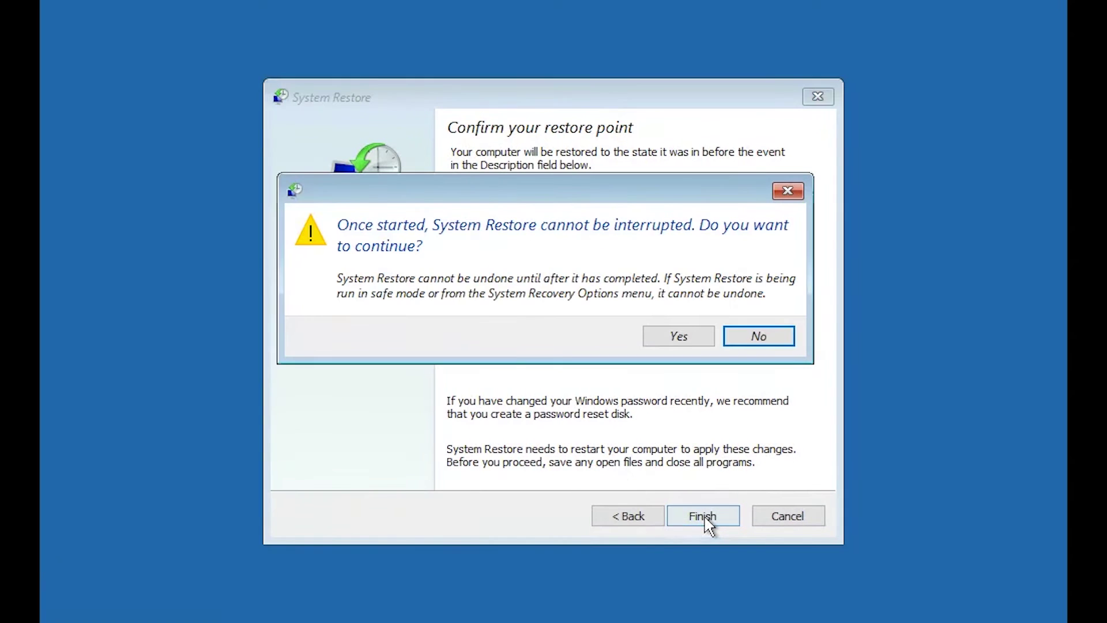
left_click(679, 337)
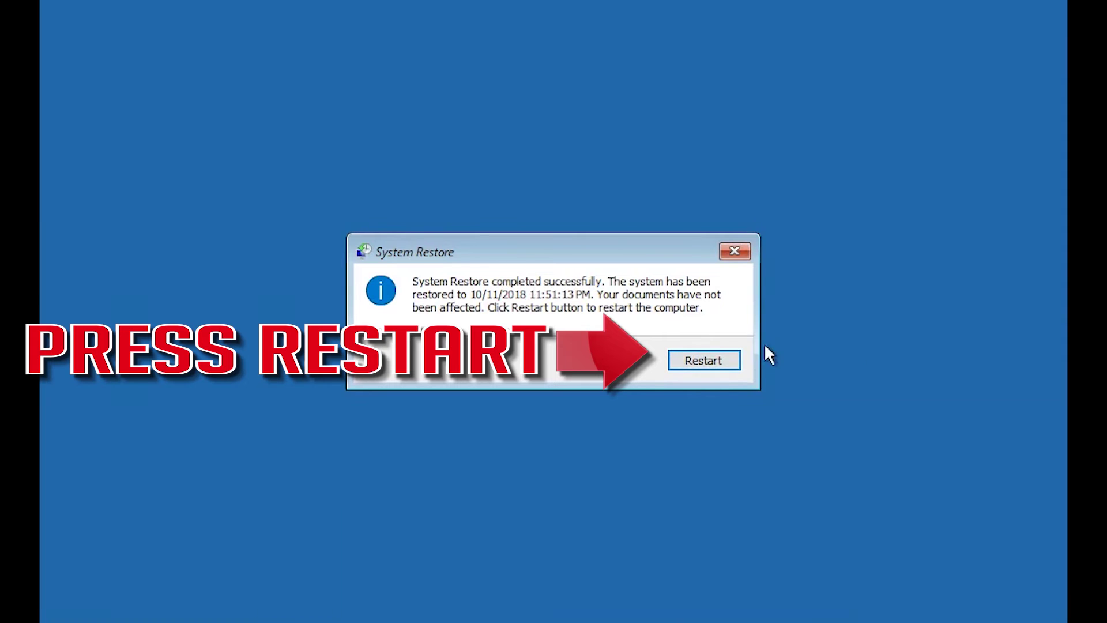
Step: Restart the computer to complete System Restore and close its completion message on the desktop
left_click(704, 370)
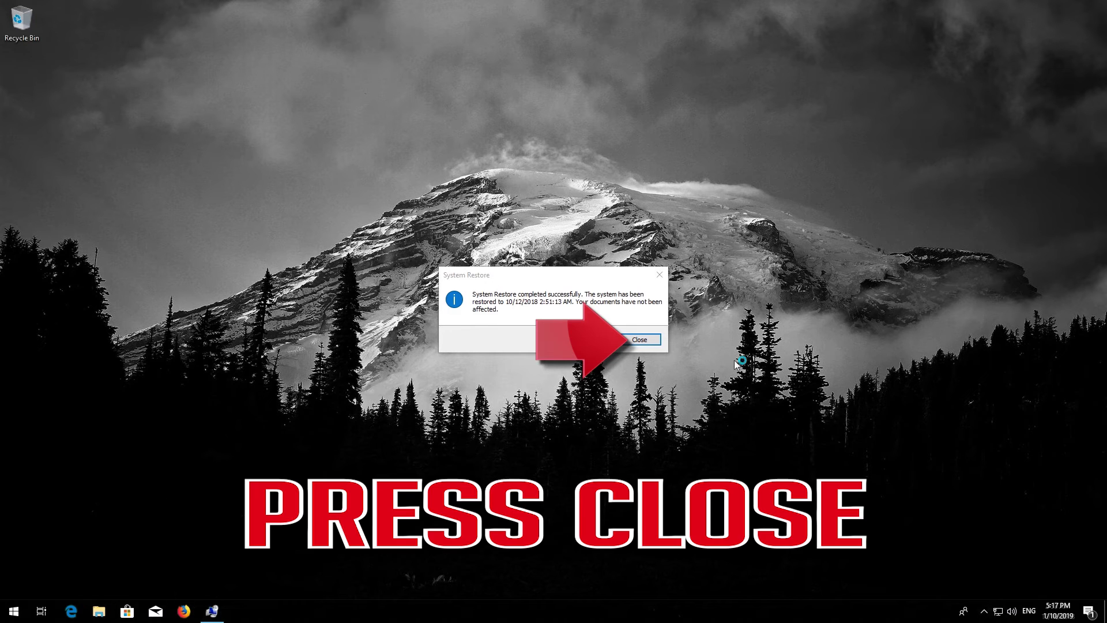
left_click(638, 339)
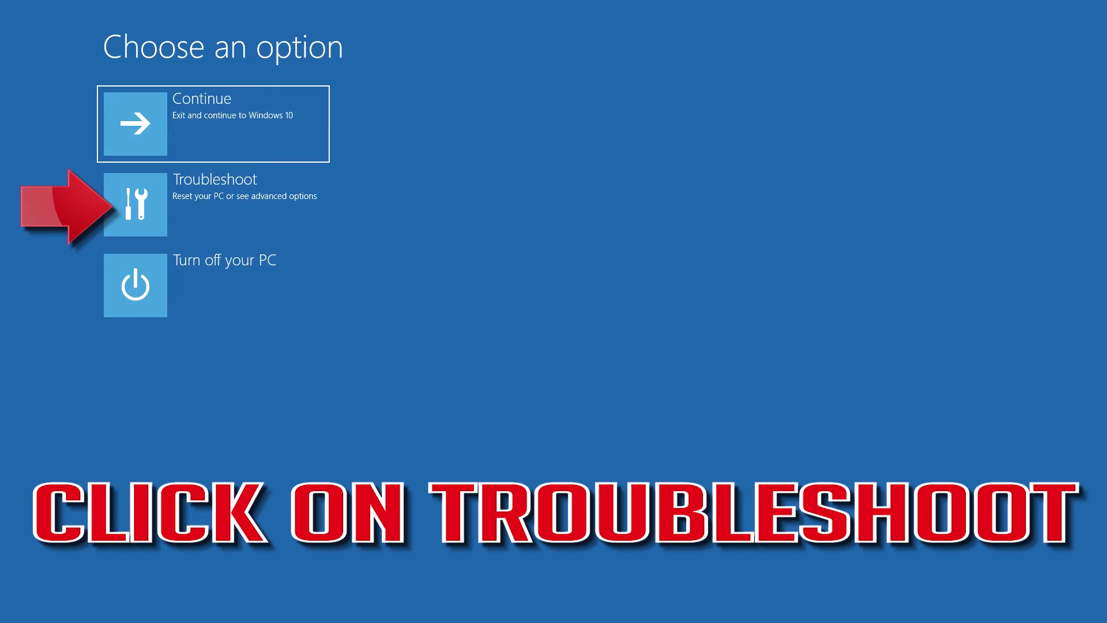
Step: Set up Reset this PC from the Troubleshoot options with Keep my files, choosing the listed account and continuing with a blank password
left_click(113, 227)
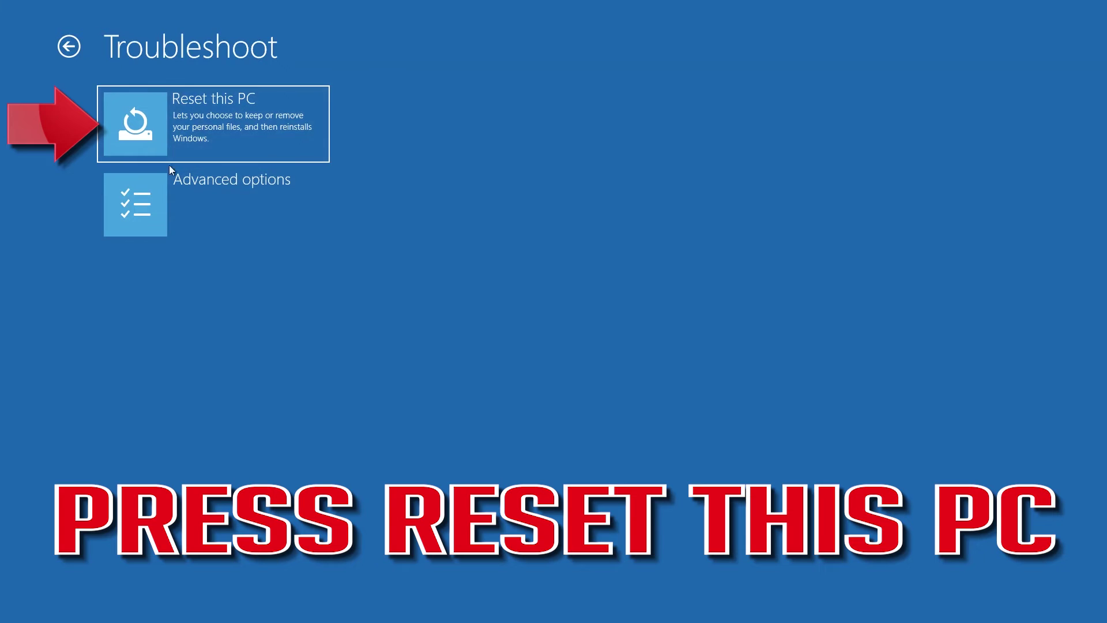
left_click(223, 138)
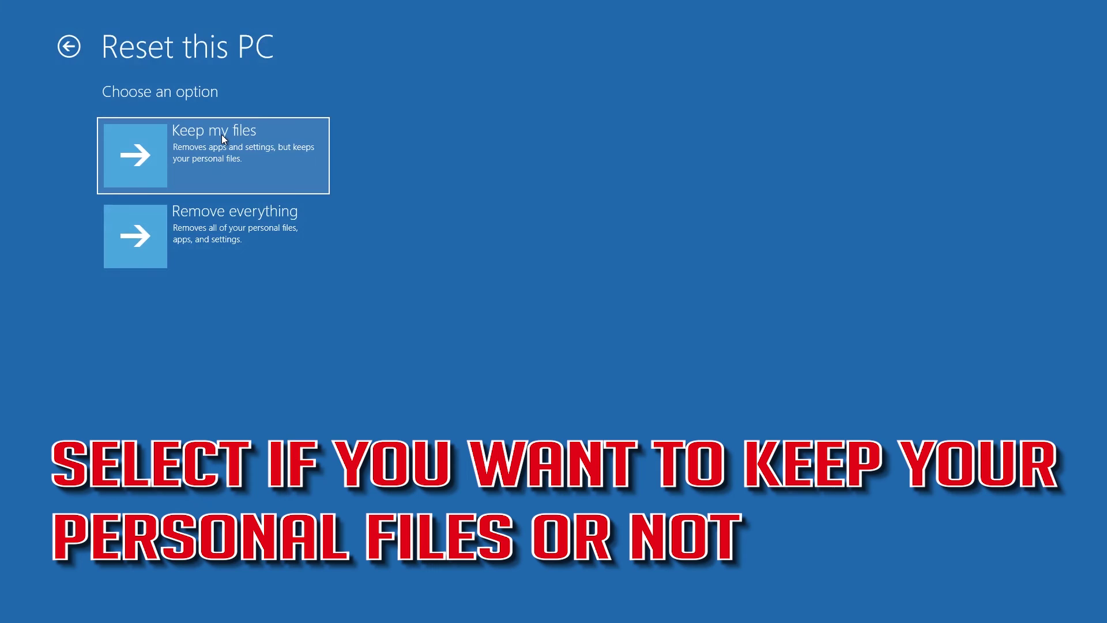
left_click(188, 137)
left_click(245, 158)
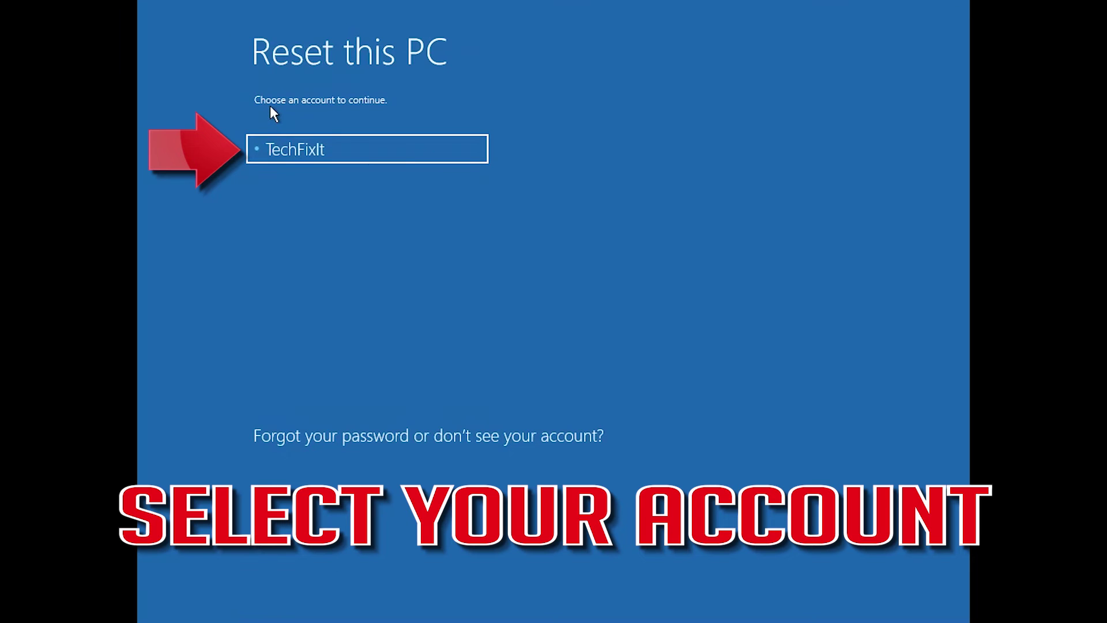
left_click(295, 145)
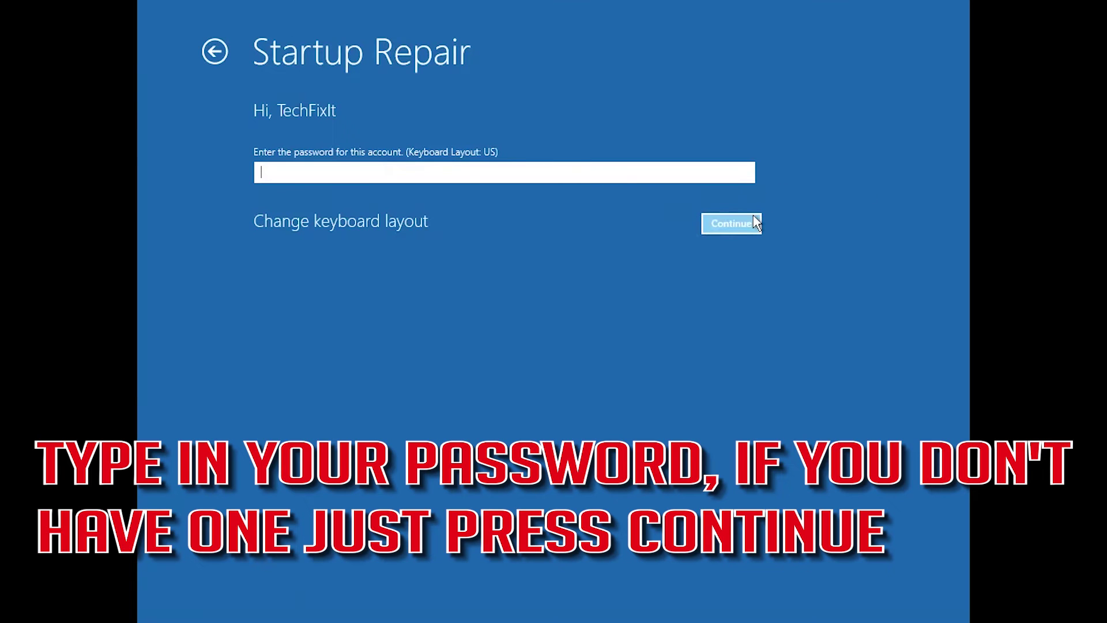
left_click(731, 223)
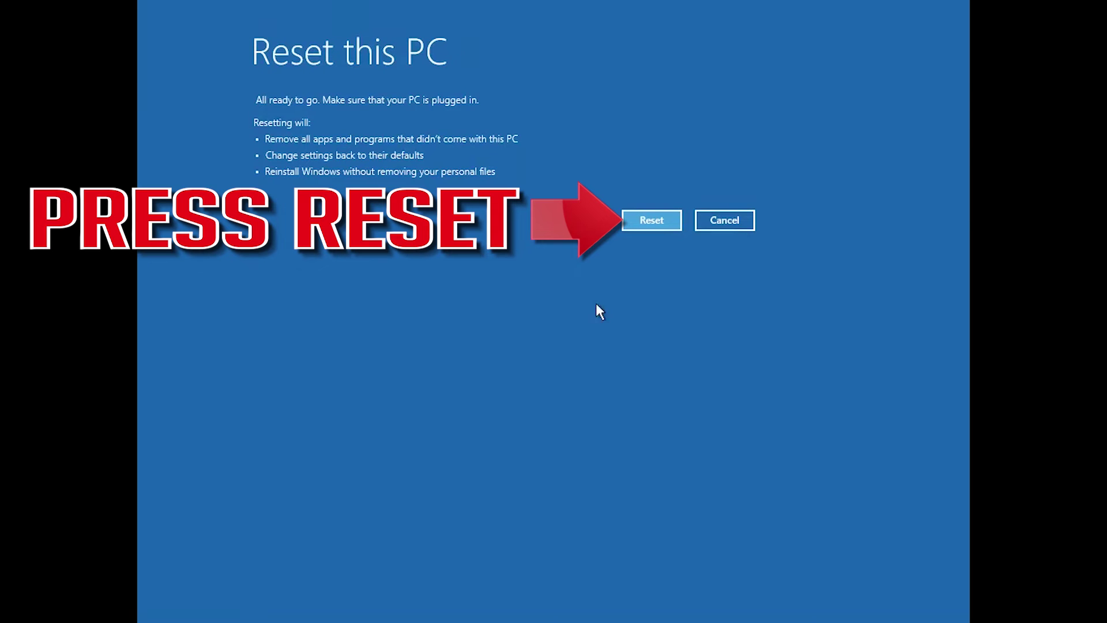
Step: Start the PC reset and close the Microsoft Edge welcome window once the desktop loads
left_click(681, 217)
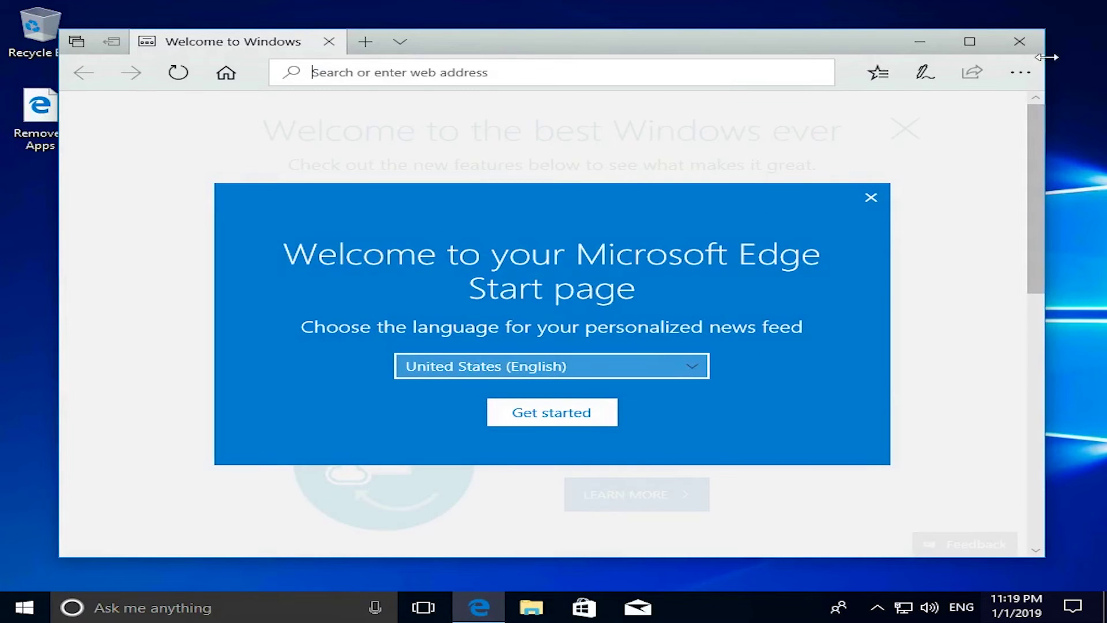
left_click(1021, 43)
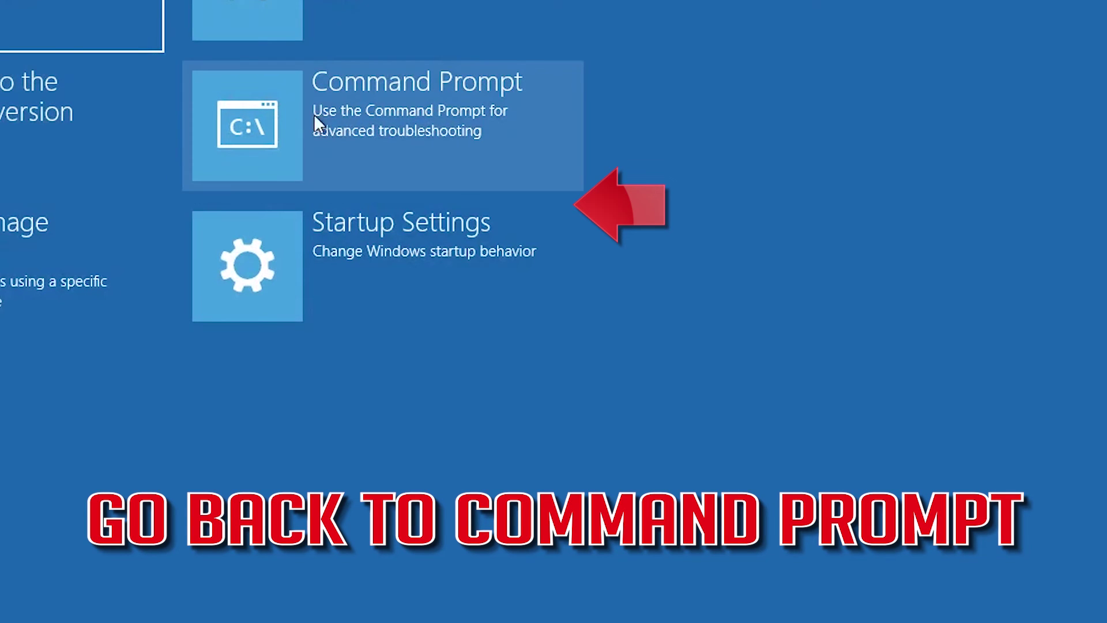
Step: Open the recovery Command Prompt and check and repair drive D: by running chkdsk d: /f /r
left_click(411, 125)
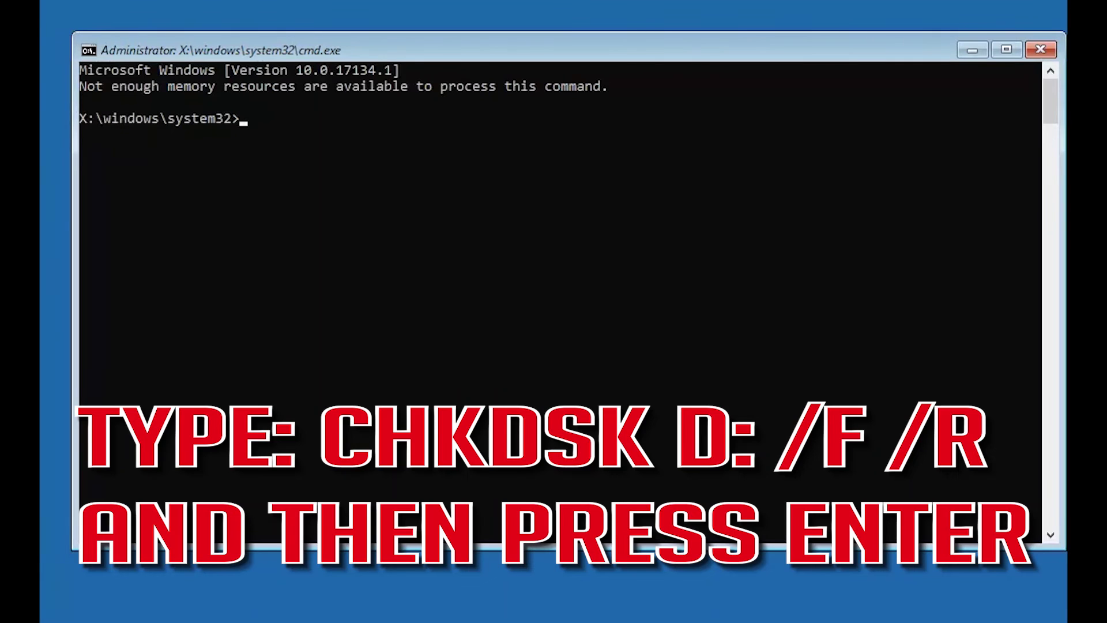
type("chkdsk d:")
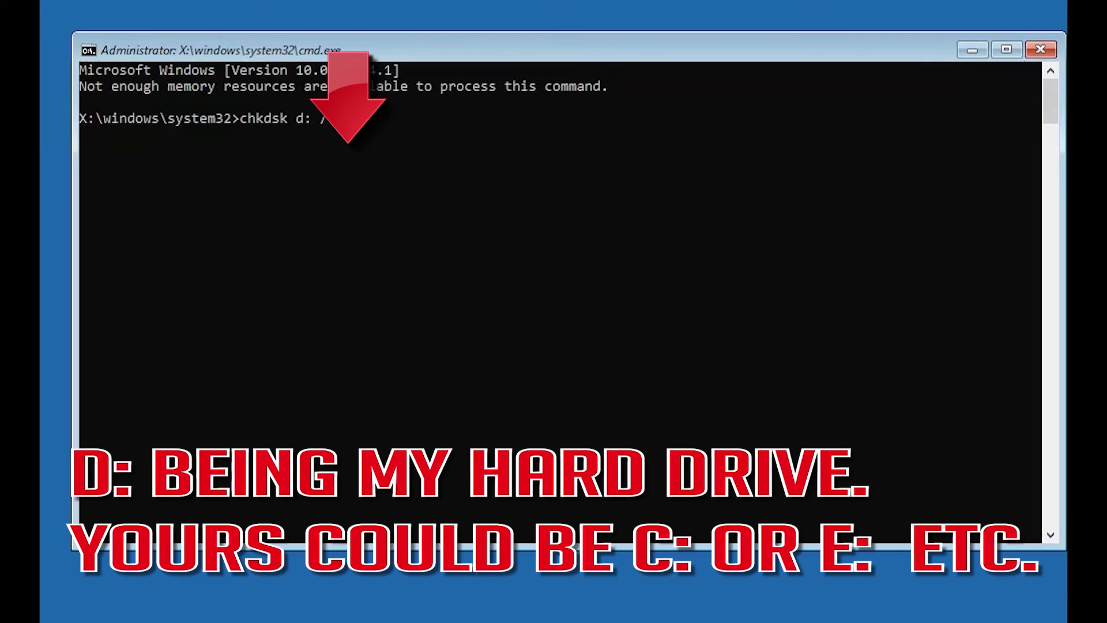
type("/f /r")
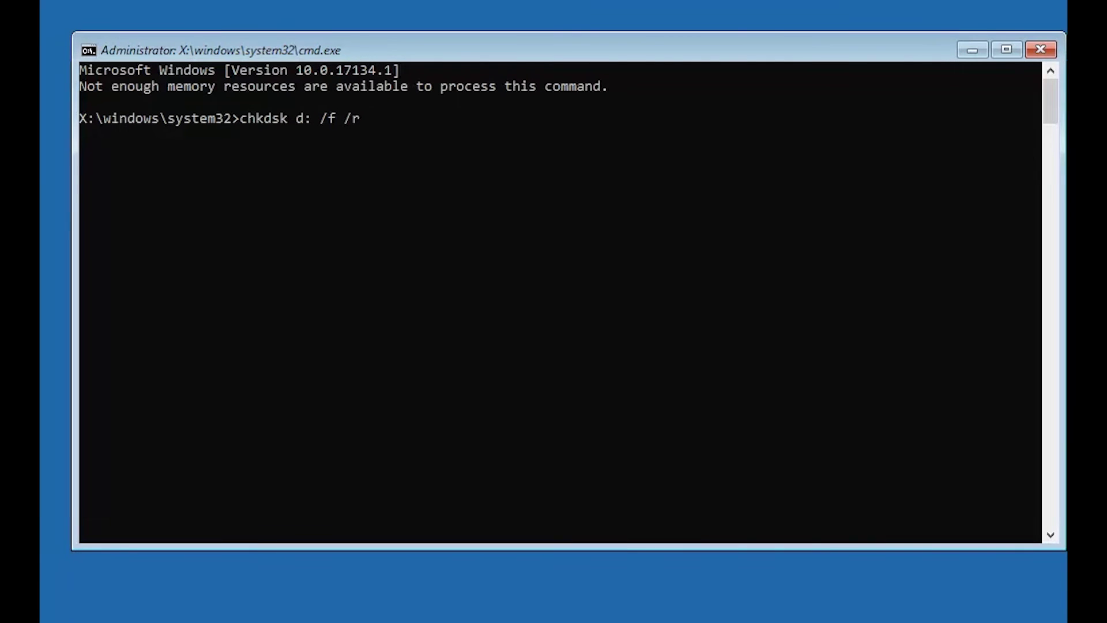
key("Return")
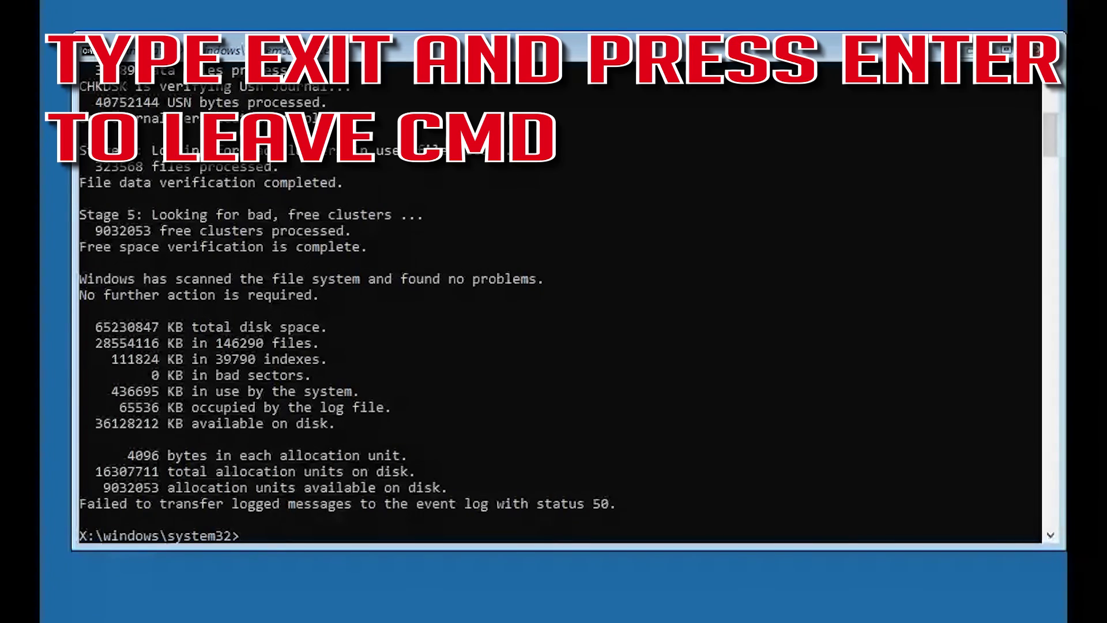
Step: Leave the Command Prompt with the exit command
type("exi")
type("t")
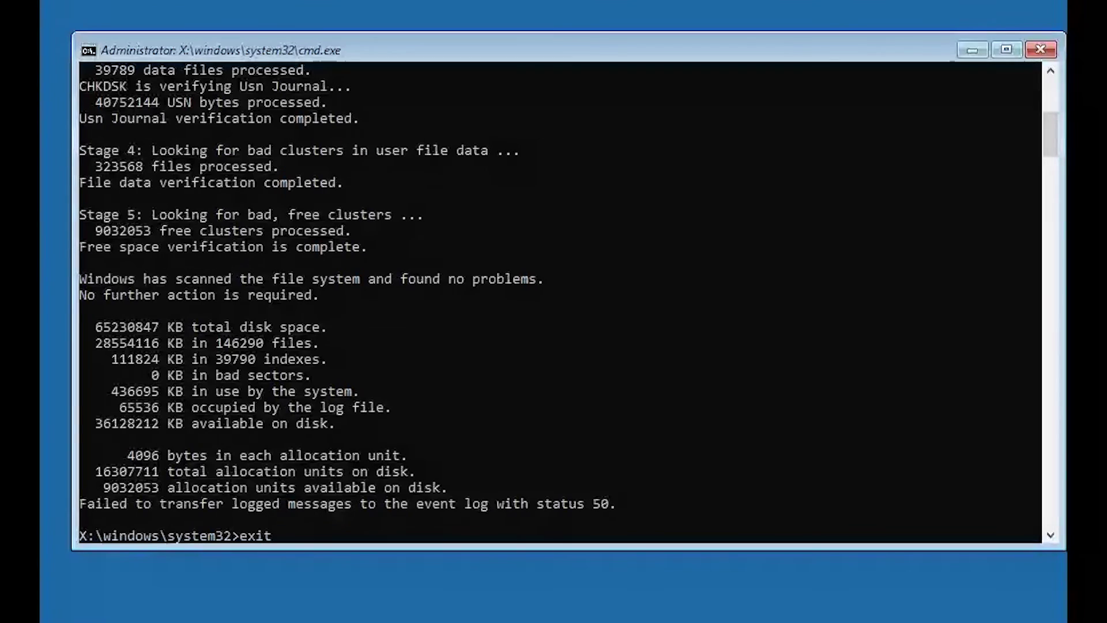
key("Return")
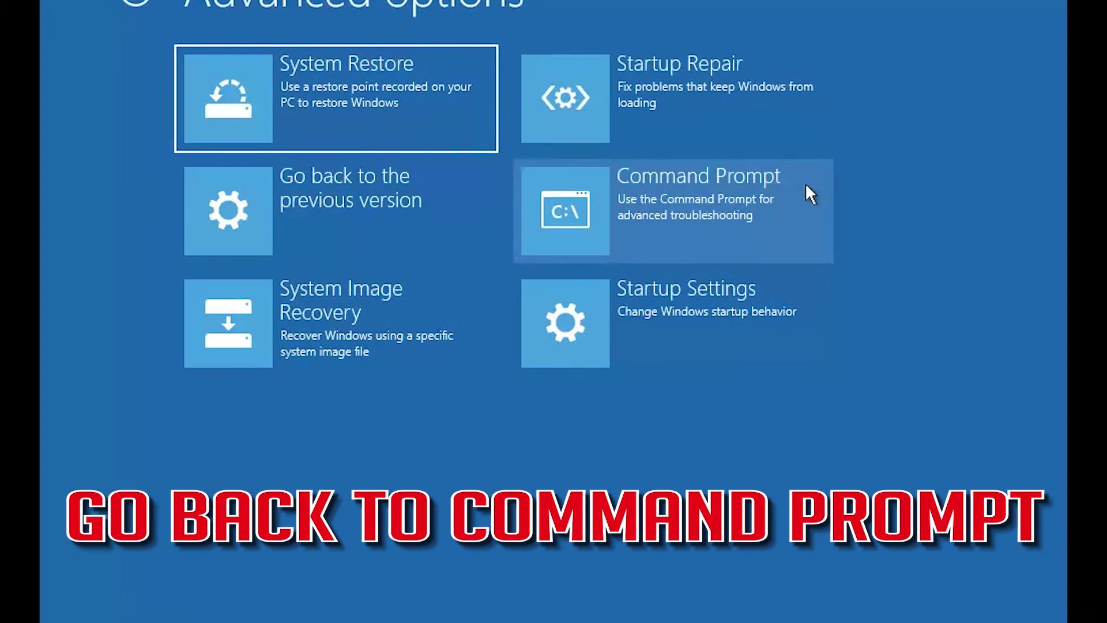
Step: Reopen the recovery Command Prompt and scan the system files by running sfc /scannow
left_click(758, 211)
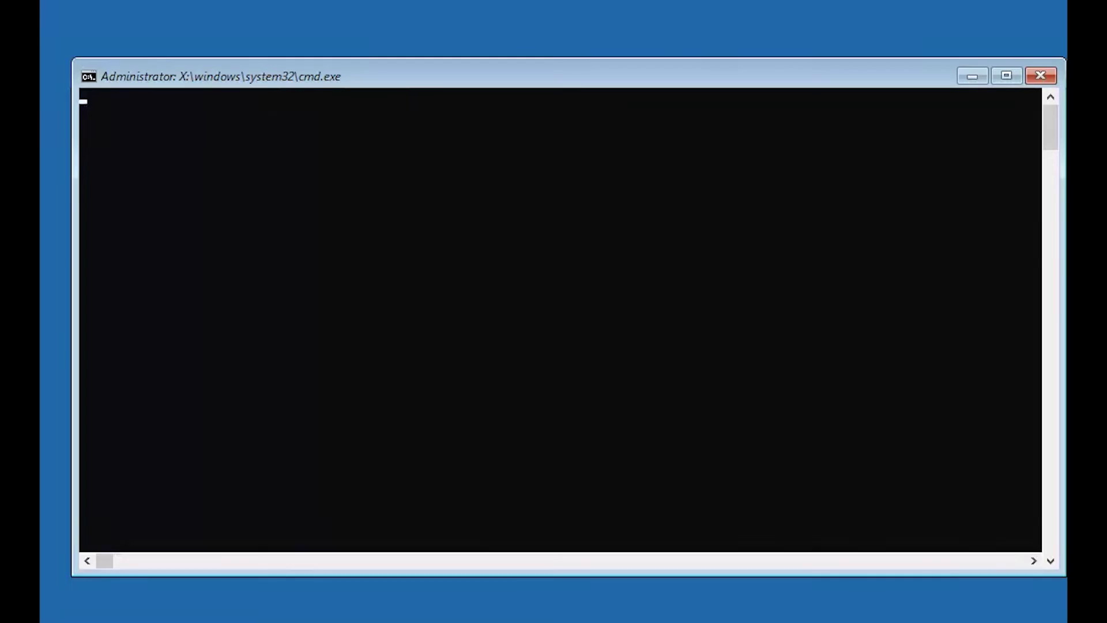
type("sfc")
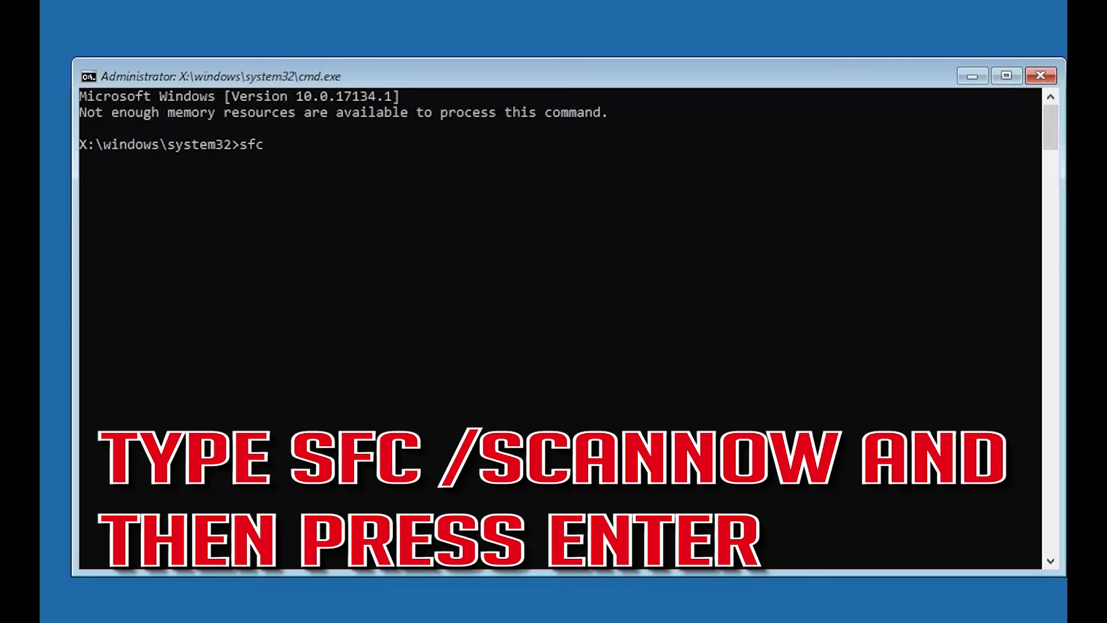
type(" /scannow")
key("Return")
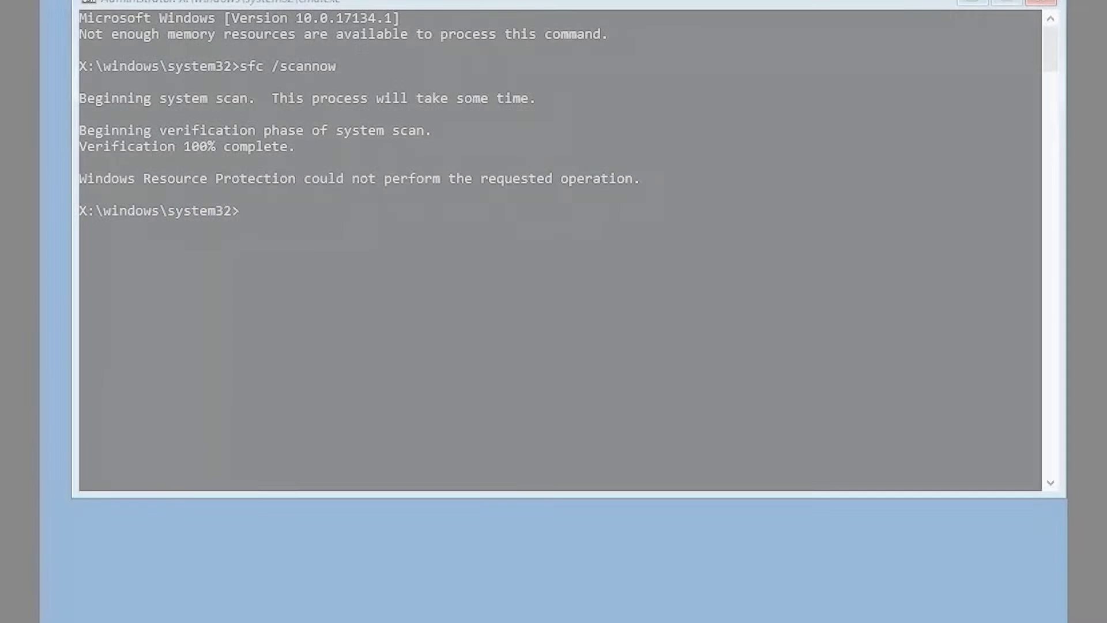
Step: Close the Command Prompt with exit and continue to Windows 10 to apply the changes
type("e")
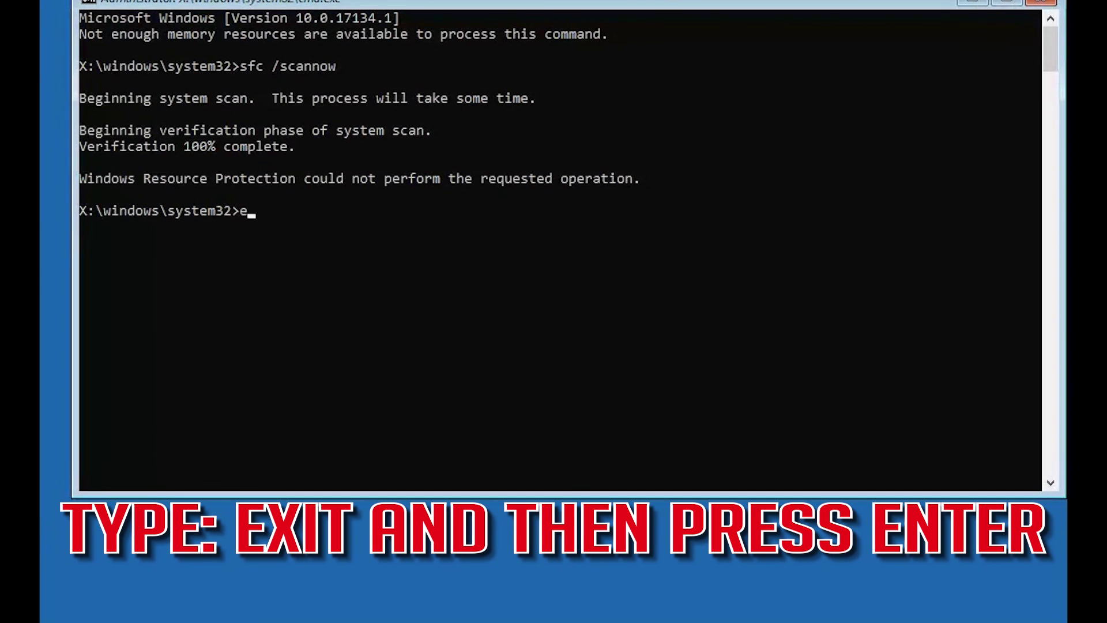
type("xit")
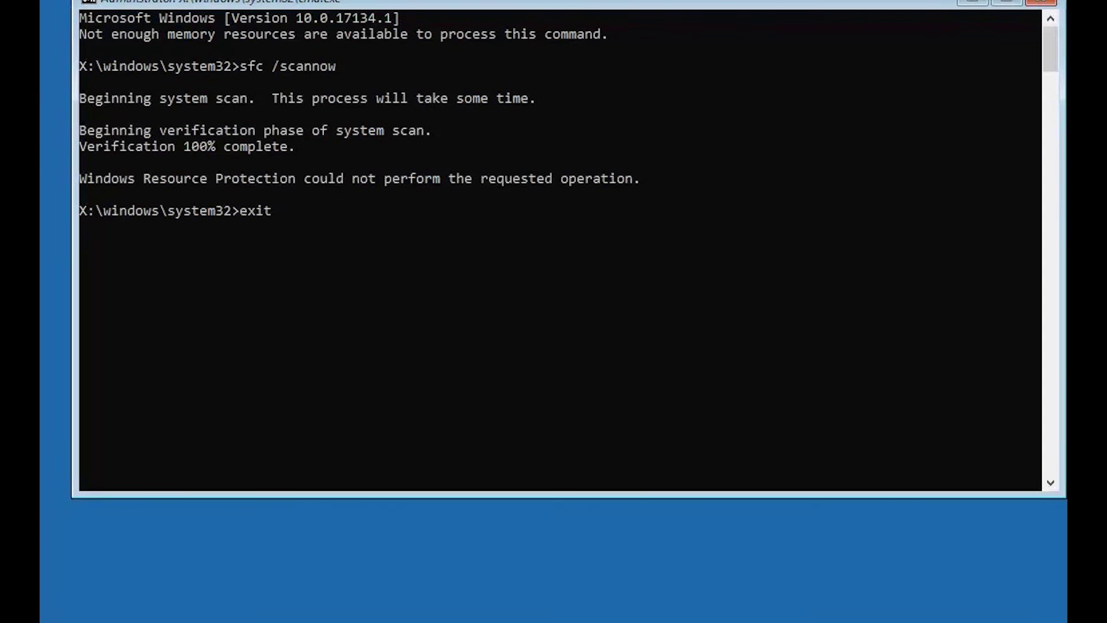
key("Return")
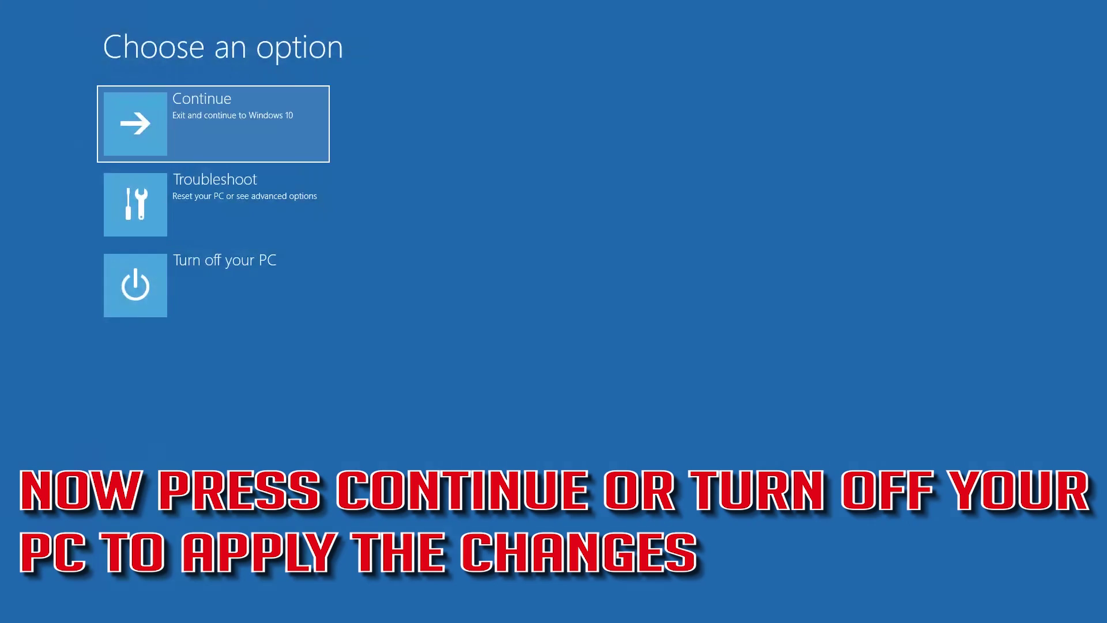
left_click(295, 114)
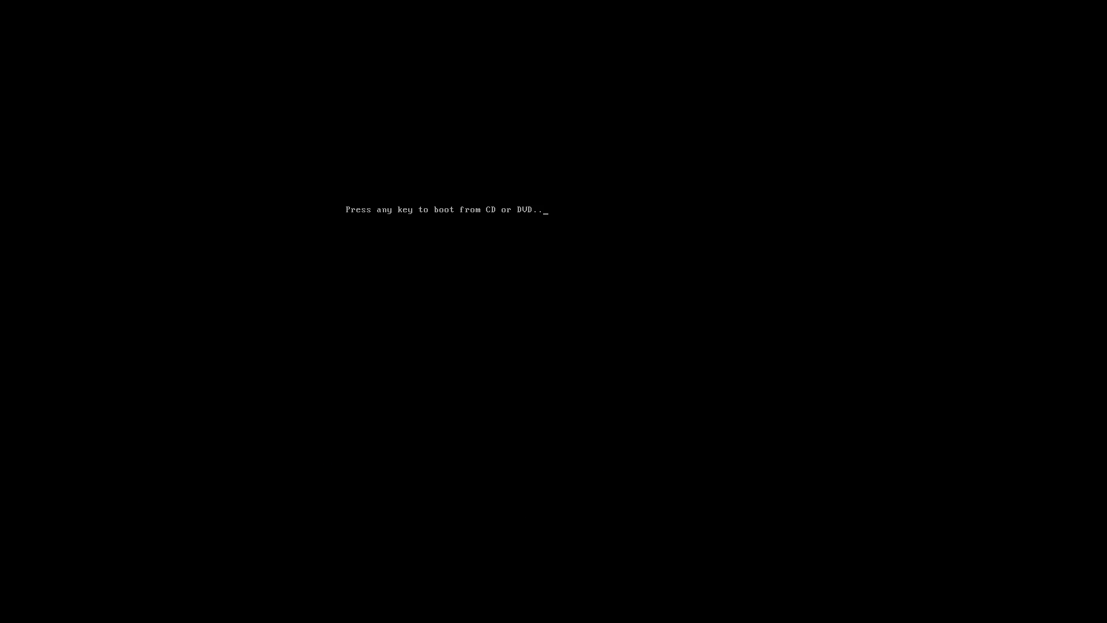